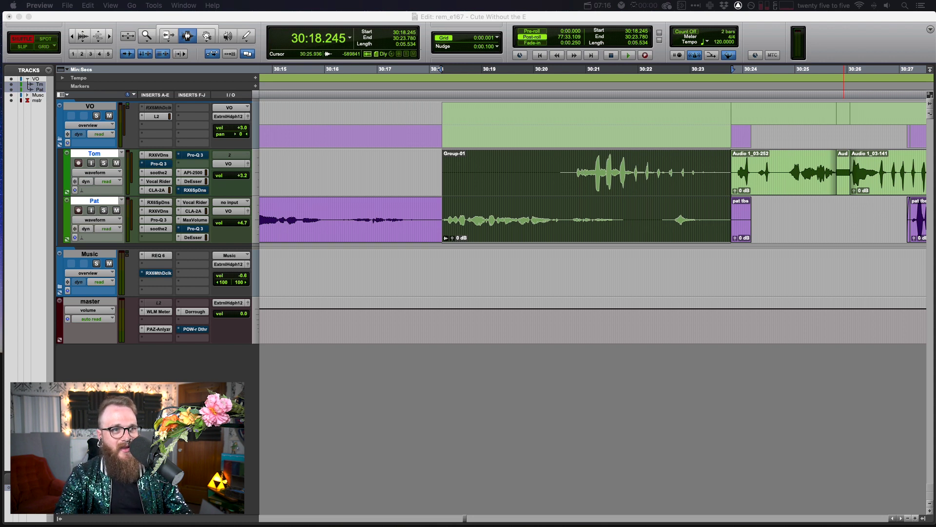
Select the loud speech peaks in the Group-01 clip on the first voice track, a span of about 1.1 seconds.
click(580, 218)
click(574, 178)
drag(573, 174, 632, 171)
key(cmd+shift+g)
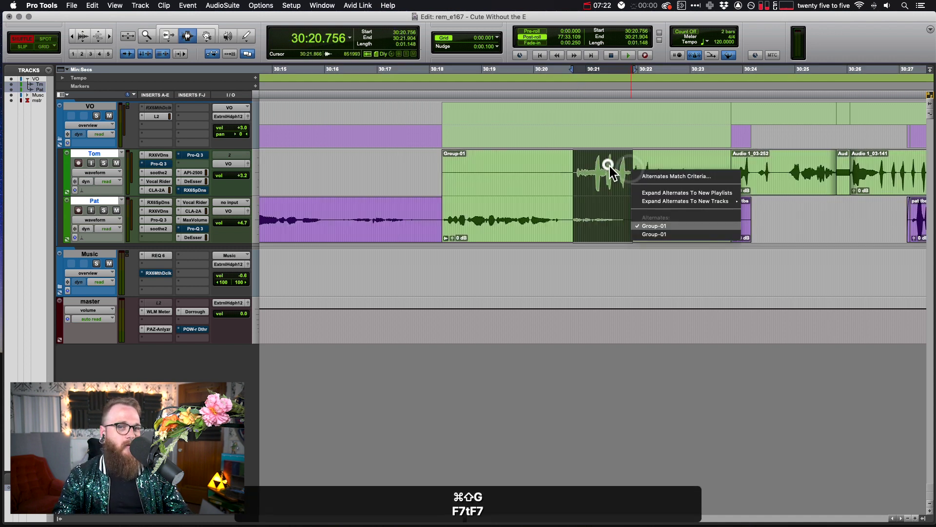
key(cmd+shift+g)
drag(465, 180, 637, 178)
click(558, 163)
click(553, 167)
drag(553, 168, 573, 173)
click(572, 174)
Examine the shape of the loud peak near 30:21.2 in Group-01 closely, comparing it with the surrounding waveform.
key(t)
key(t)
key(t)
key(t)
drag(418, 175, 582, 170)
click(583, 181)
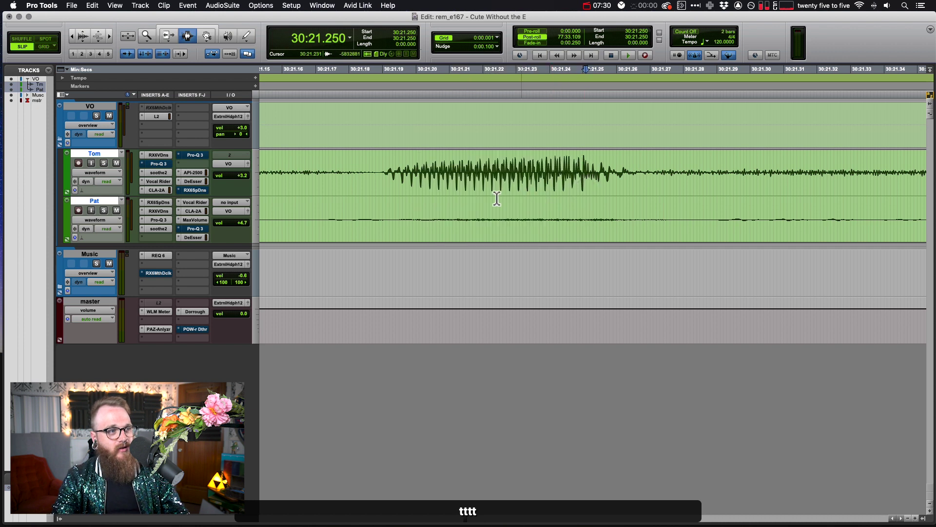
key(r)
key(r)
key(r)
key(r)
key(F7)
click(497, 183)
key(r)
key(F7)
key(F2)
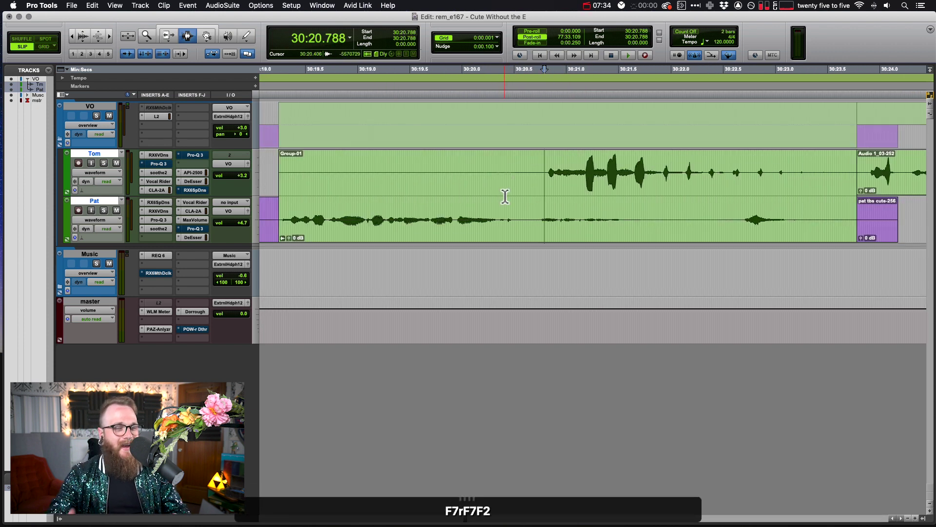
Select the whole Group-01 clip and deactivate the L2 limiter on the VO track.
double_click(503, 194)
ctrl+super+click(161, 116)
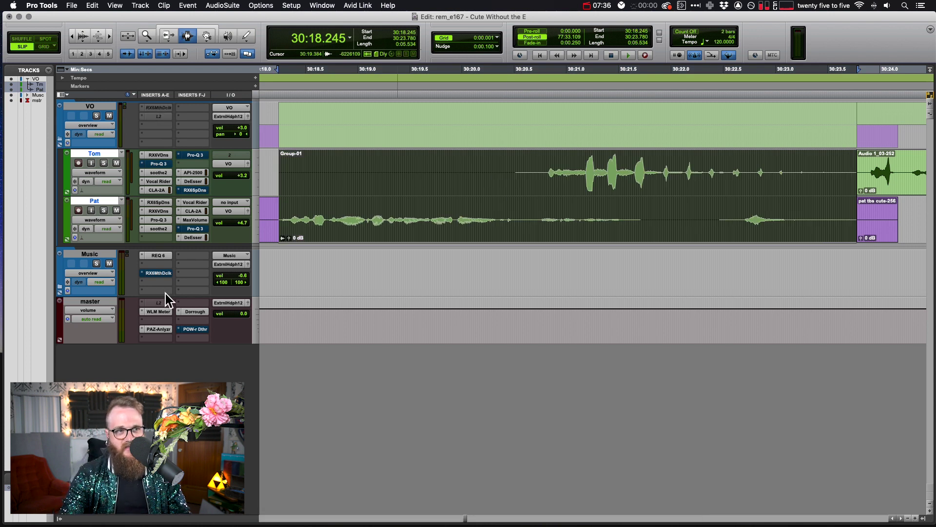
key(F7)
key(r)
key(F7)
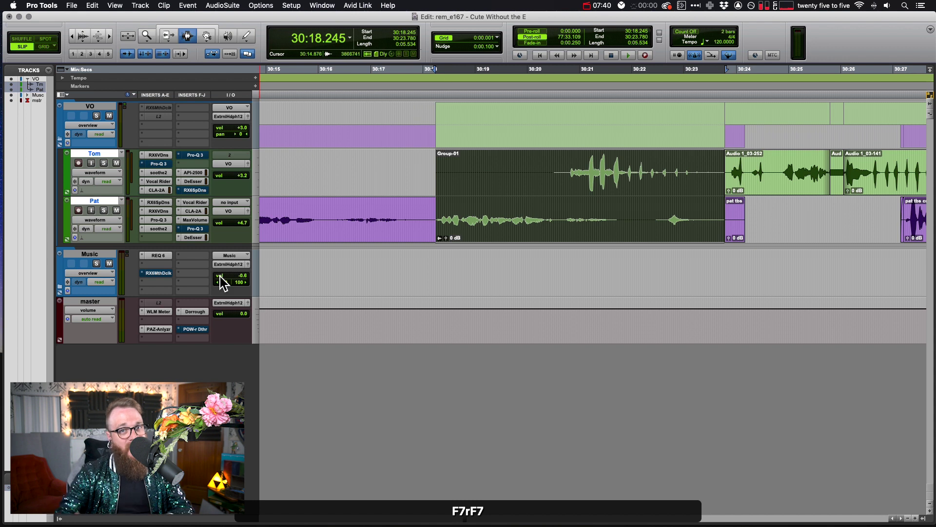
Reset the WLM Meter on the master track and play Group-01 to measure its loudness.
click(159, 311)
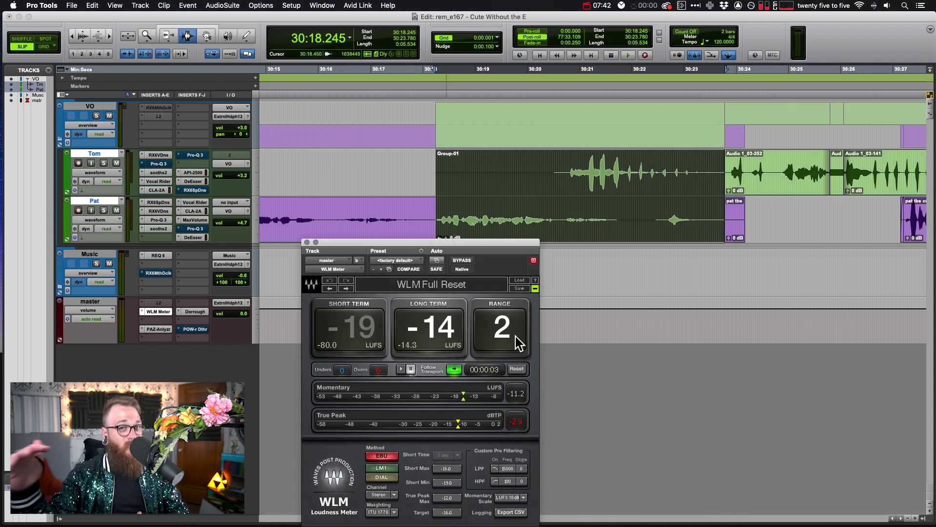
click(518, 369)
drag(508, 255, 475, 278)
key(F7)
key(r)
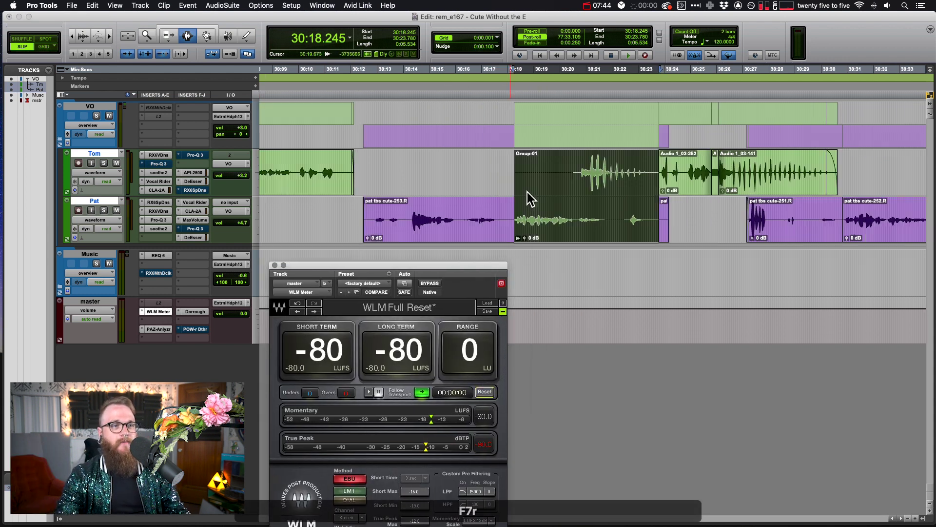
key(space)
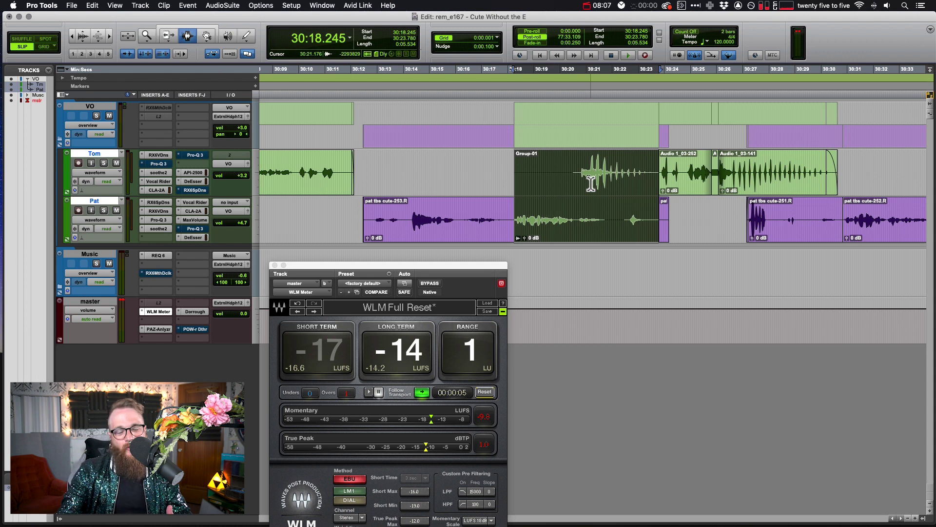
Select the loud peaks inside Group-01 from 30:20.914 to 30:22.034 and reposition the WLM Meter window to read its values.
drag(585, 178, 613, 174)
key(F7)
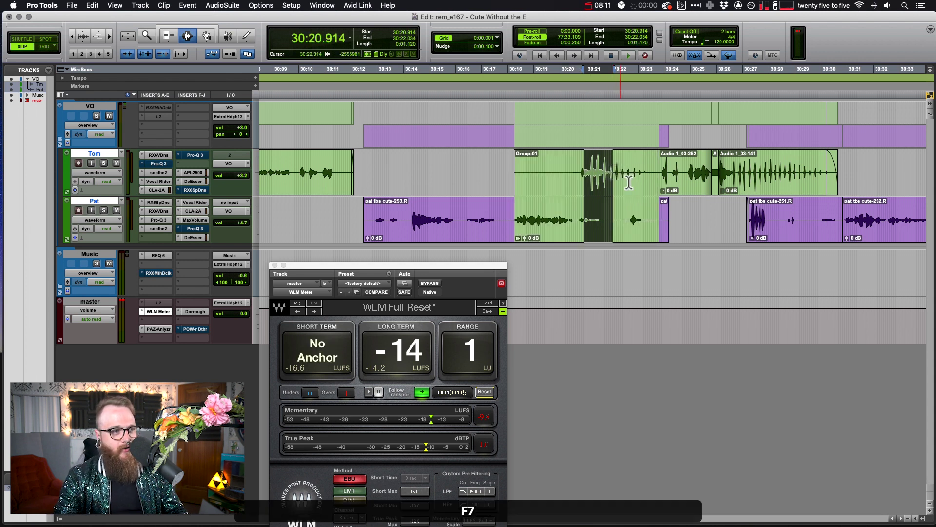
drag(444, 265, 460, 234)
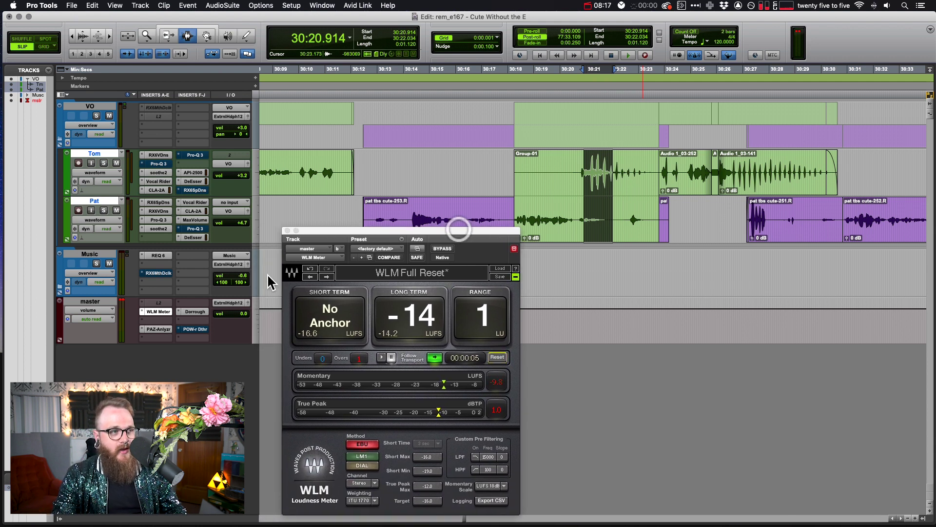
Open the Dorrough loudness meter on the master track, enlarge it to XL size and place it below the tracks.
click(195, 311)
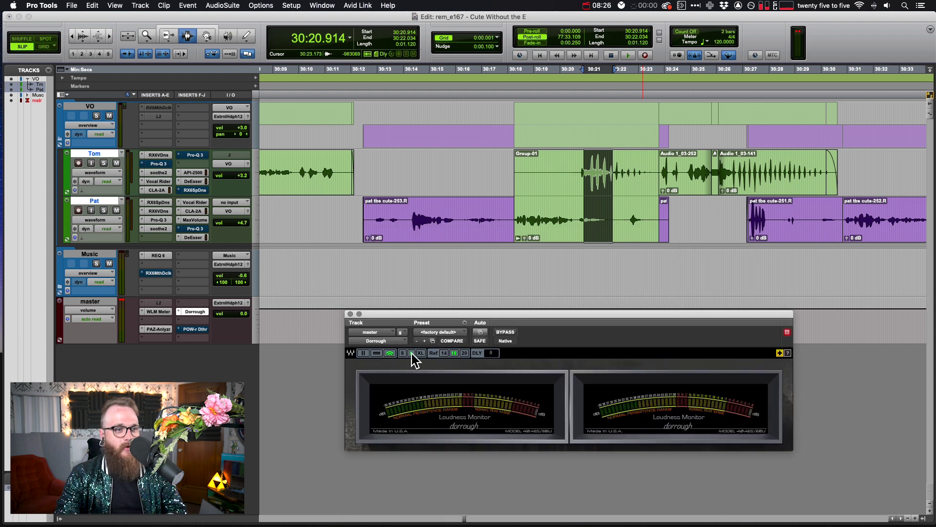
click(421, 352)
drag(588, 314, 501, 337)
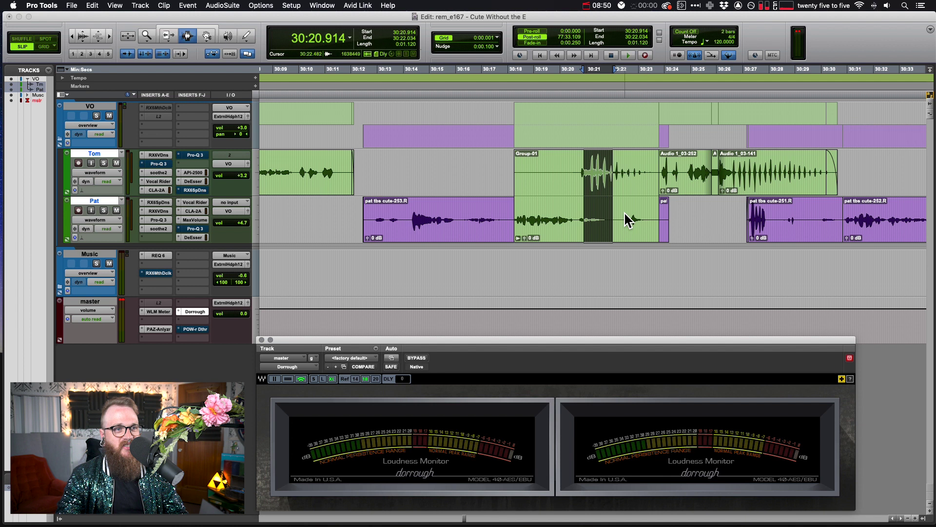
Select the whole Group-01 clip and play it to check its level on the Dorrough meter.
click(579, 220)
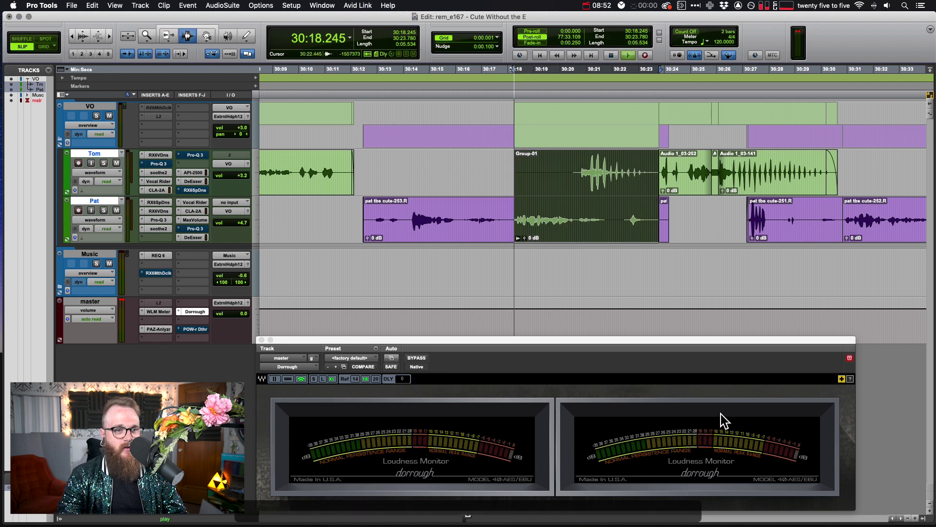
key(space)
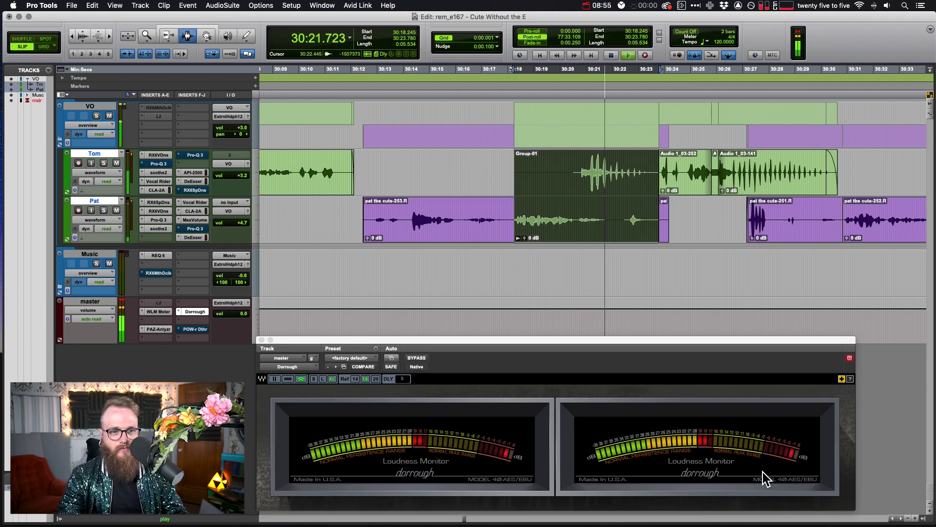
key(space)
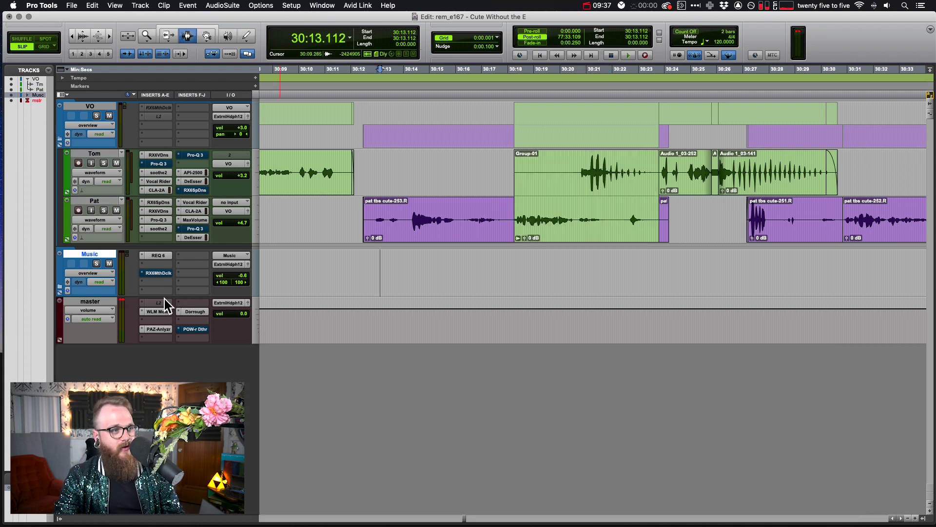
Activate the L2 limiter on the master track and display its settings window below the clips.
click(164, 303)
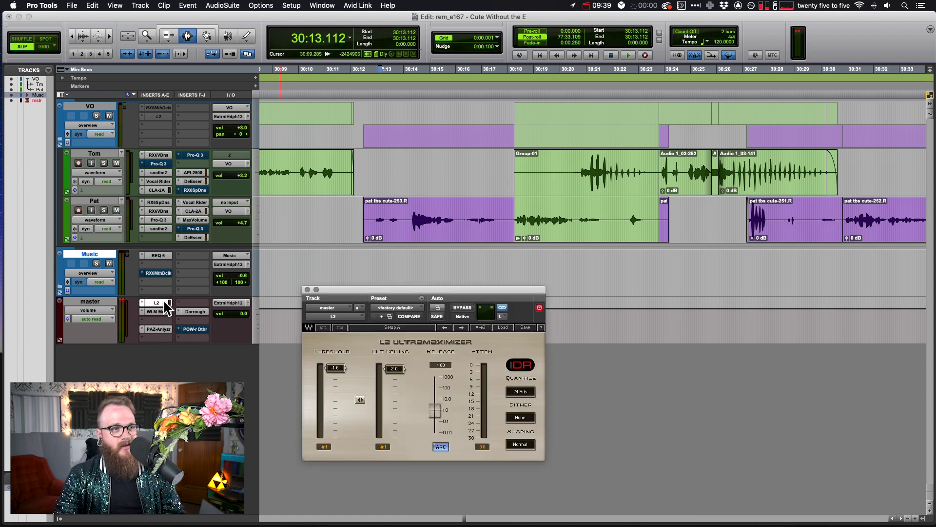
drag(438, 289, 506, 288)
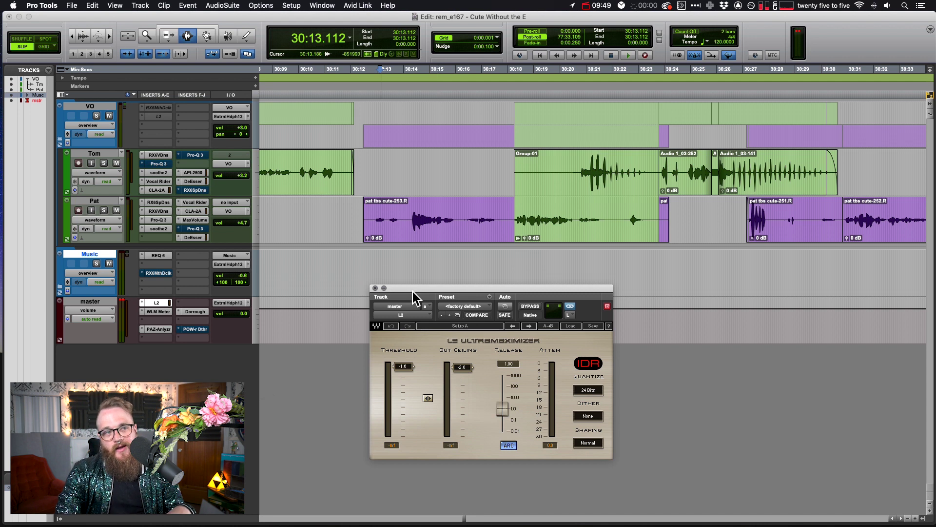
drag(453, 288, 477, 278)
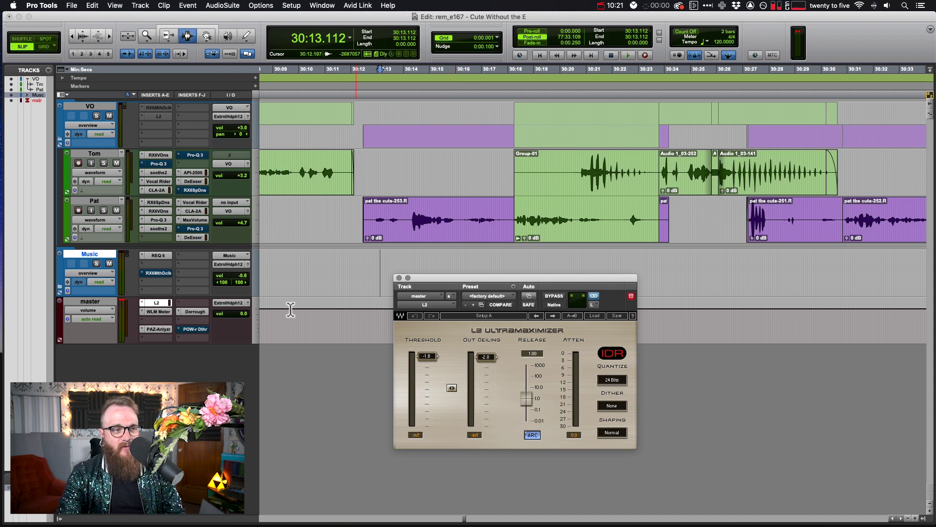
drag(513, 276, 496, 271)
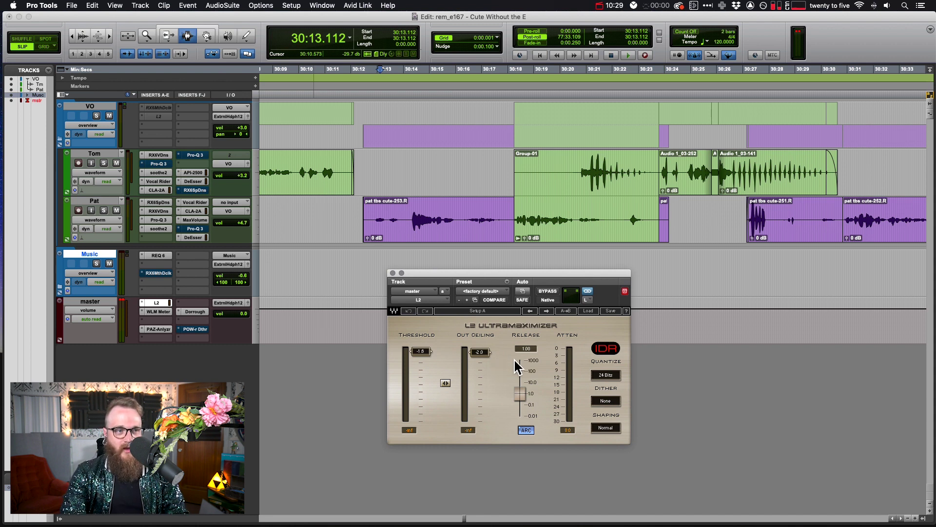
drag(517, 282, 500, 283)
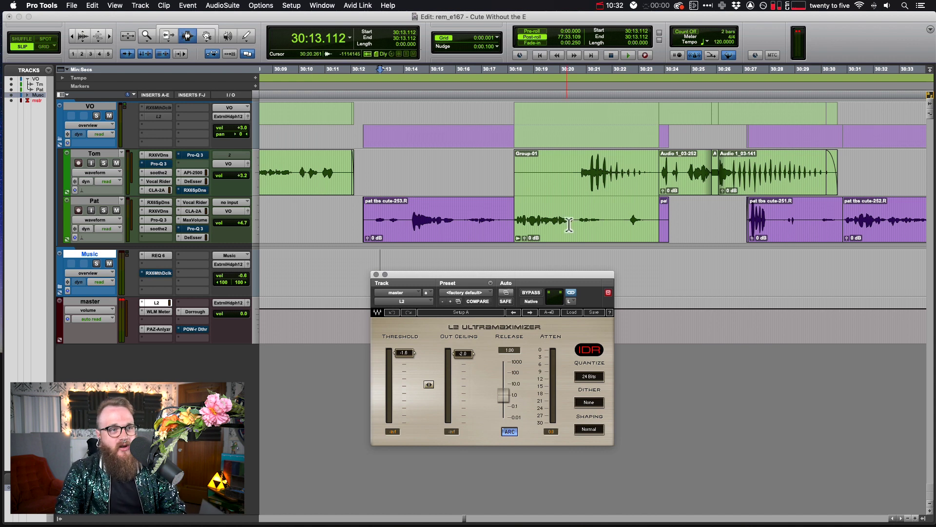
Arrange the Dorrough meter beside the L2 limiter and play Group-01 to check its level through the limiter.
click(578, 212)
click(577, 202)
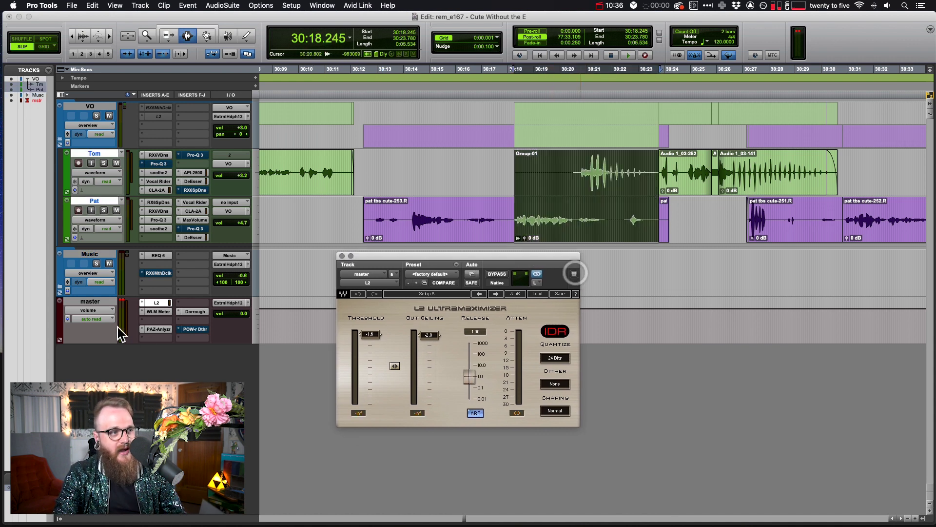
click(191, 311)
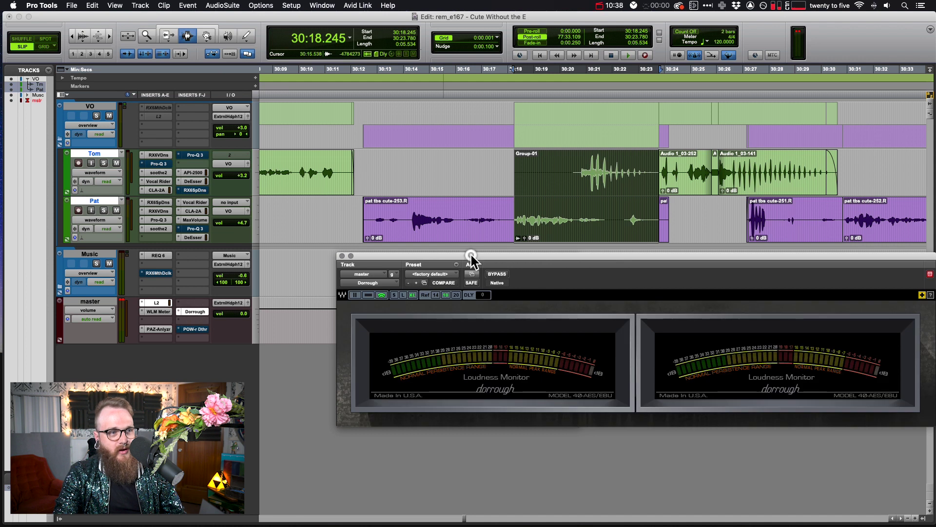
drag(470, 255, 452, 359)
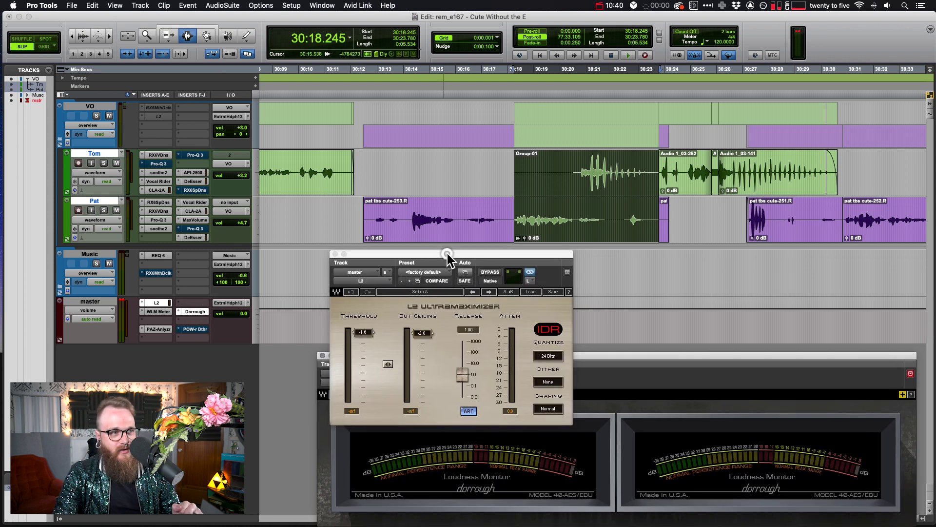
drag(386, 266, 178, 303)
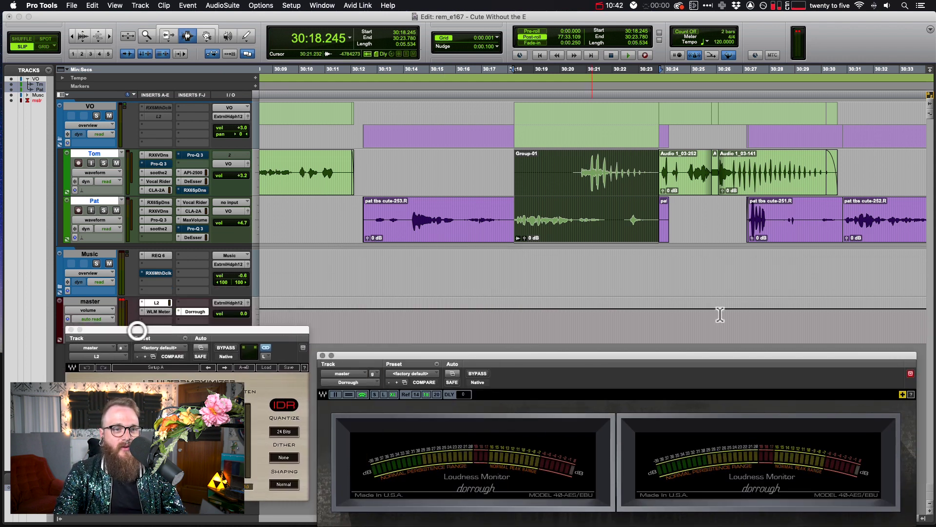
drag(775, 357, 775, 341)
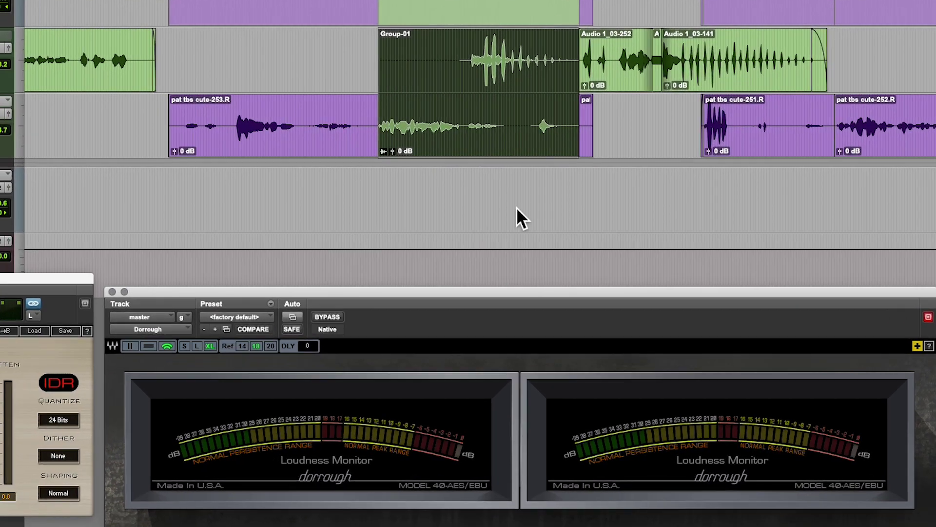
key(space)
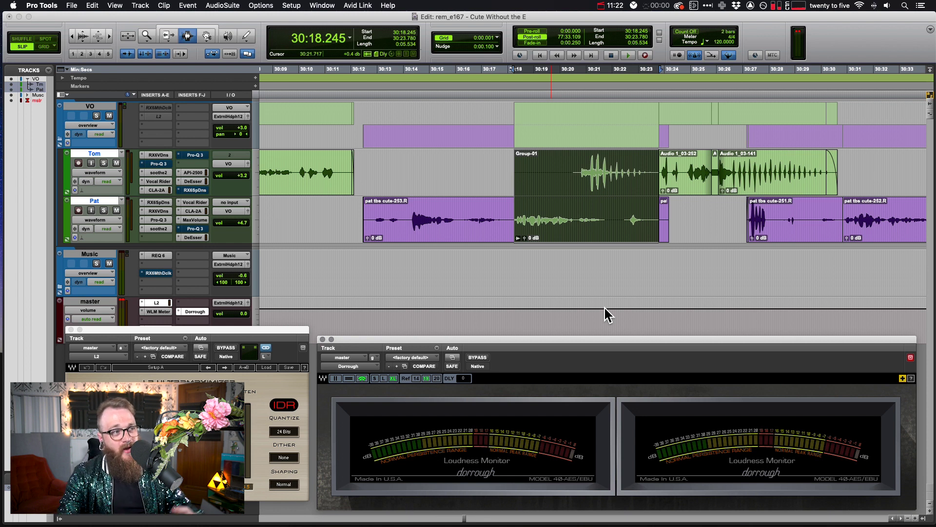
Select the VO folder track and shift the Dorrough meter window slightly.
click(325, 86)
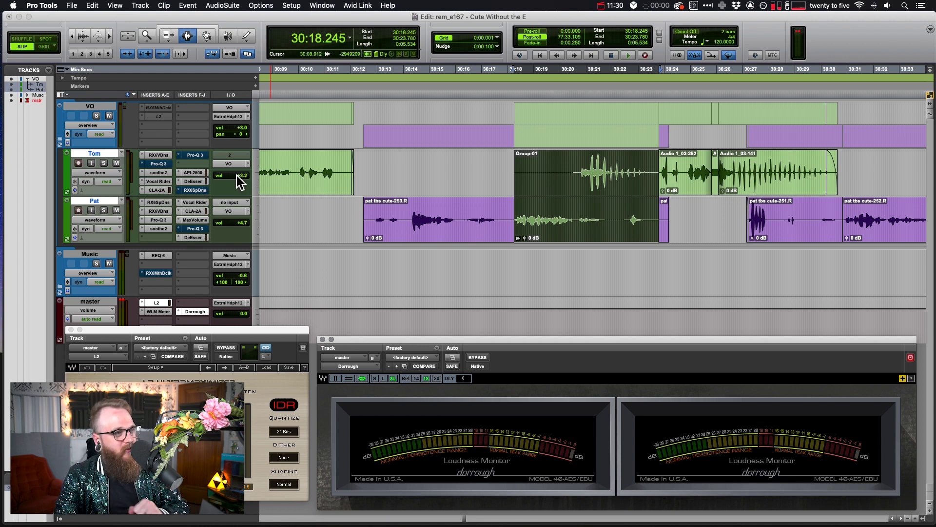
click(98, 106)
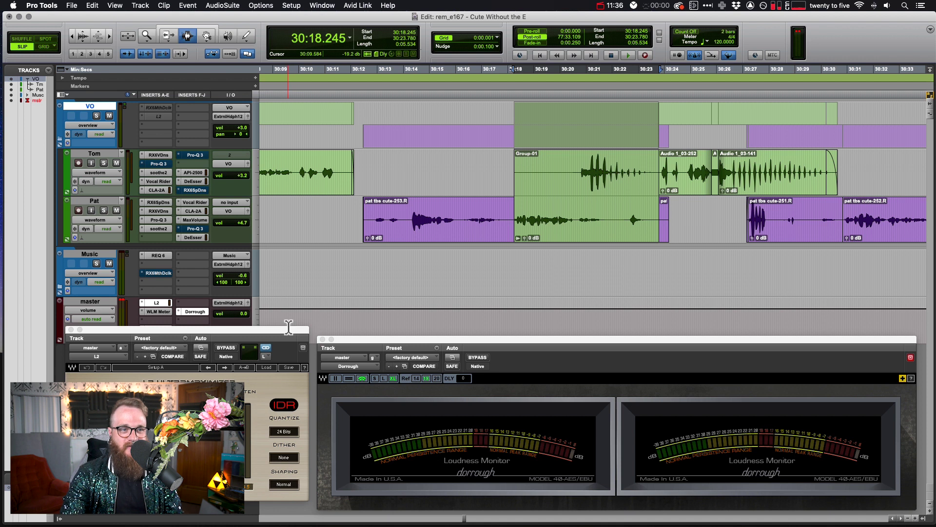
drag(495, 339, 491, 341)
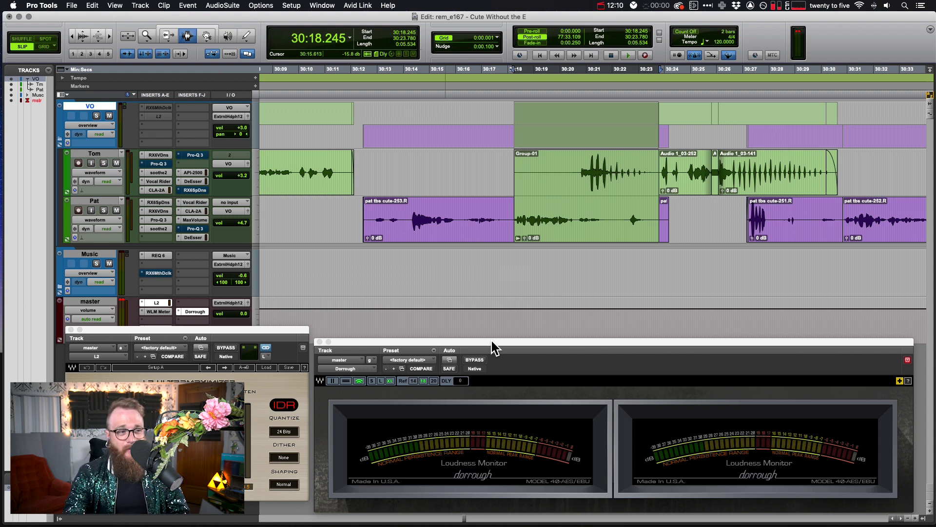
Replace the master track's multi-mono L2 with the multichannel L2 (stereo) and set its Out Ceiling to -2.0.
click(145, 307)
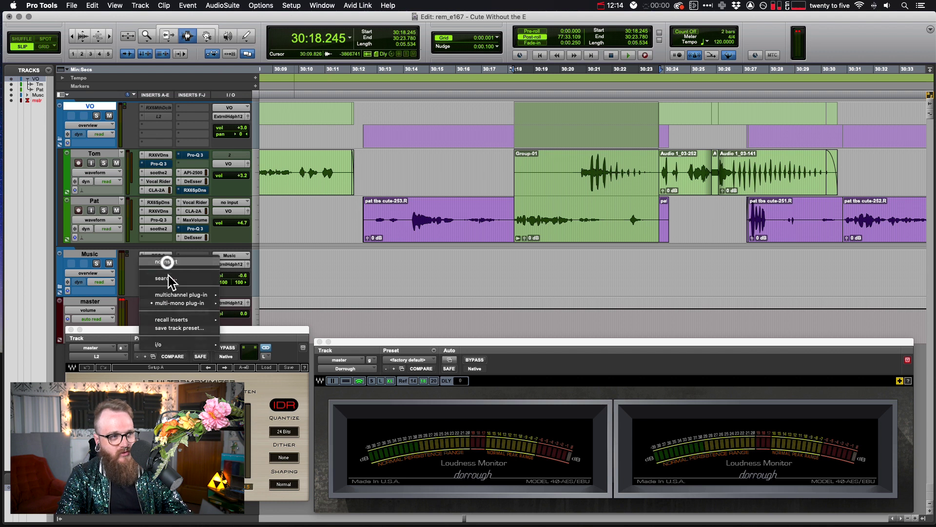
click(166, 266)
click(161, 302)
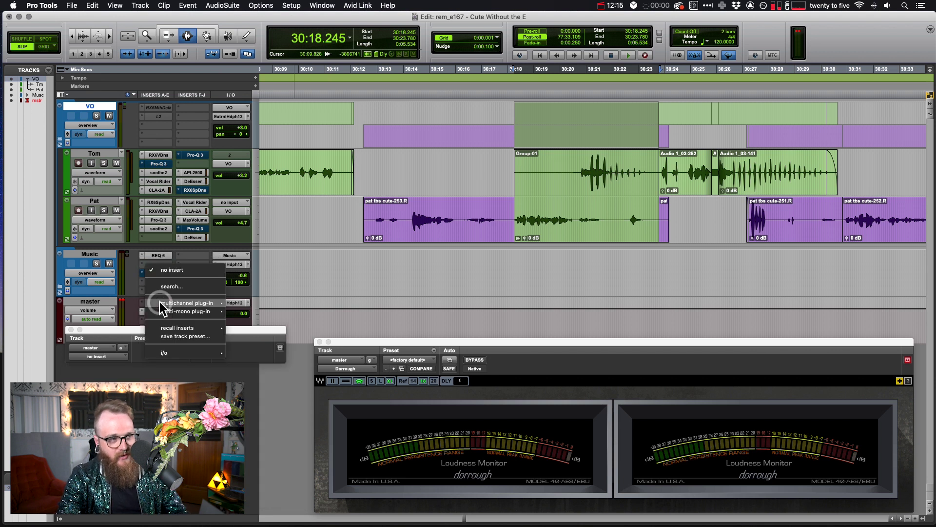
mouse_move(191, 303)
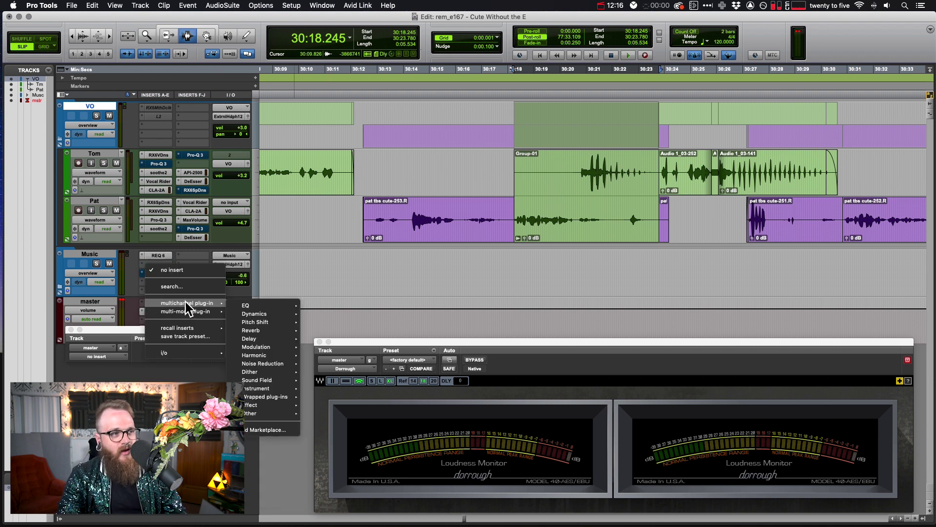
mouse_move(259, 313)
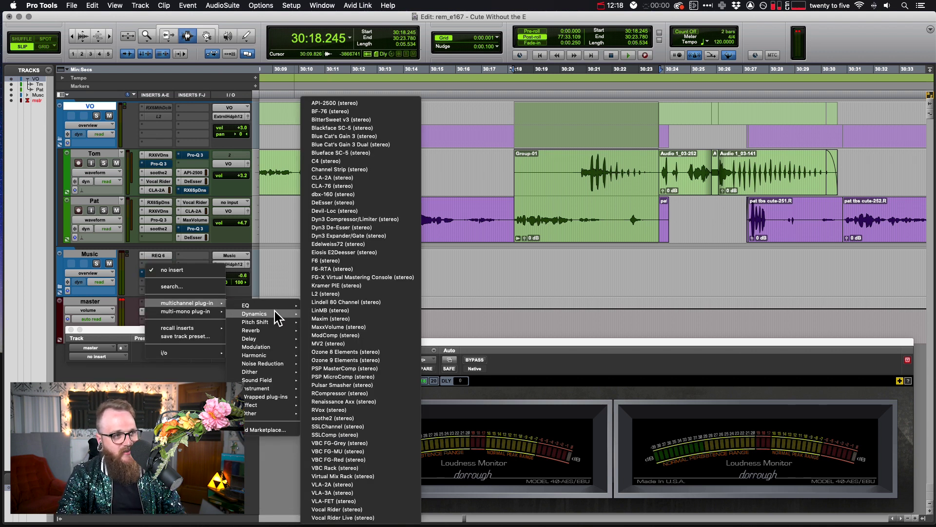
click(319, 293)
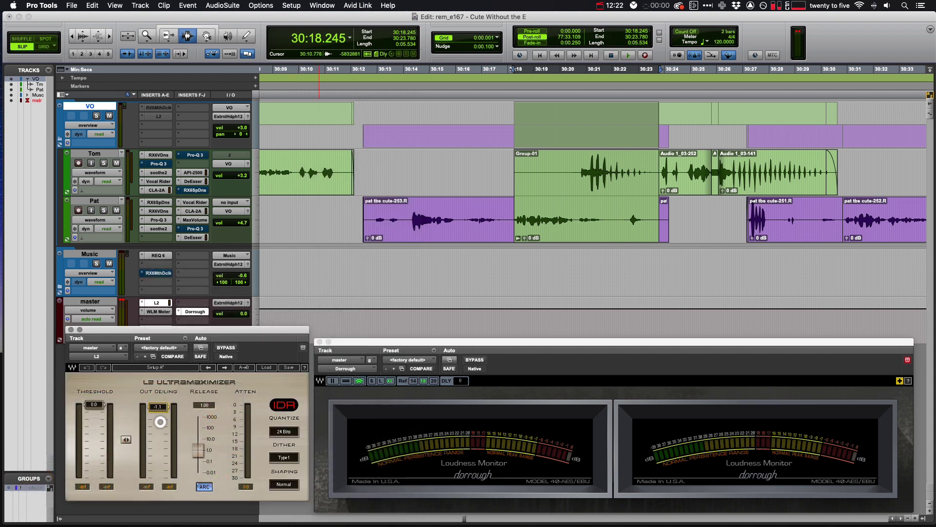
drag(157, 410, 160, 427)
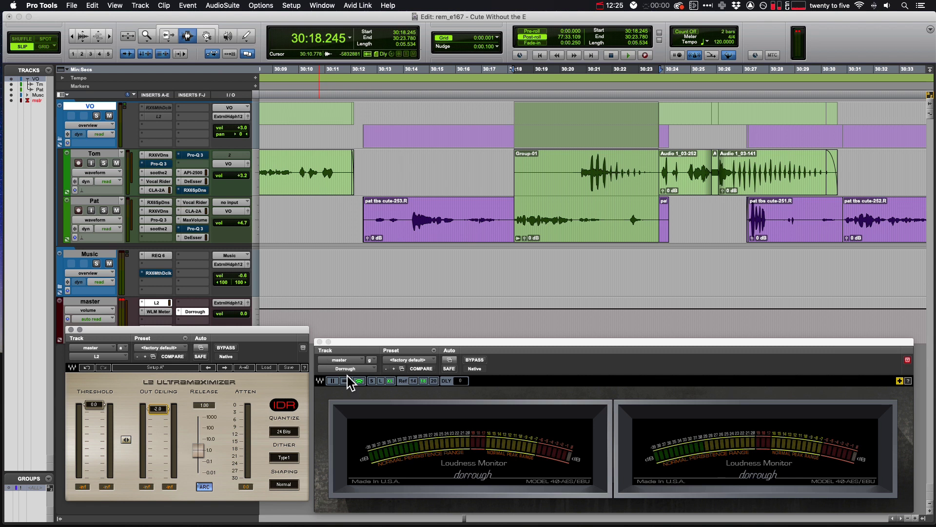
Undo the Out Ceiling change, lower the L2's linked Threshold and Out Ceiling together to -2.0, and reposition its window.
key(super+z)
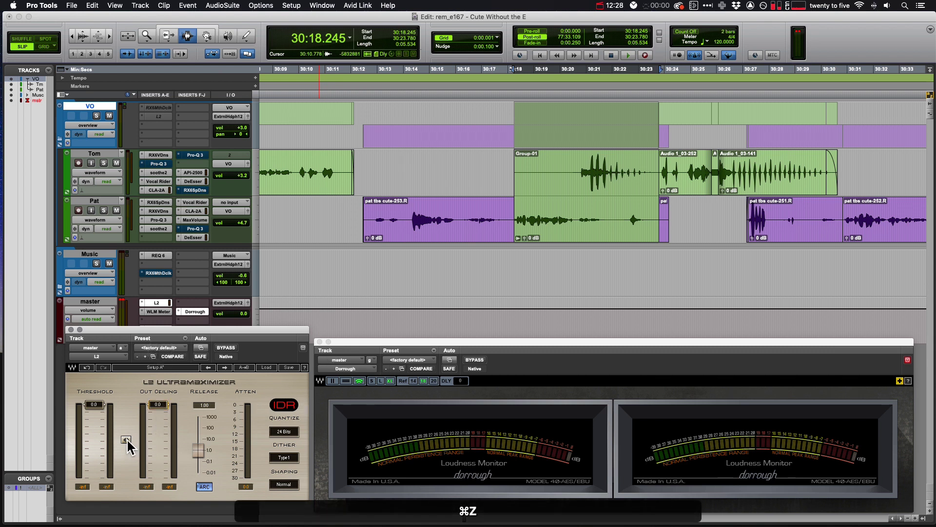
key(super+z)
mouse_move(127, 440)
mouse_down()
mouse_move(127, 470)
mouse_move(125, 448)
mouse_up()
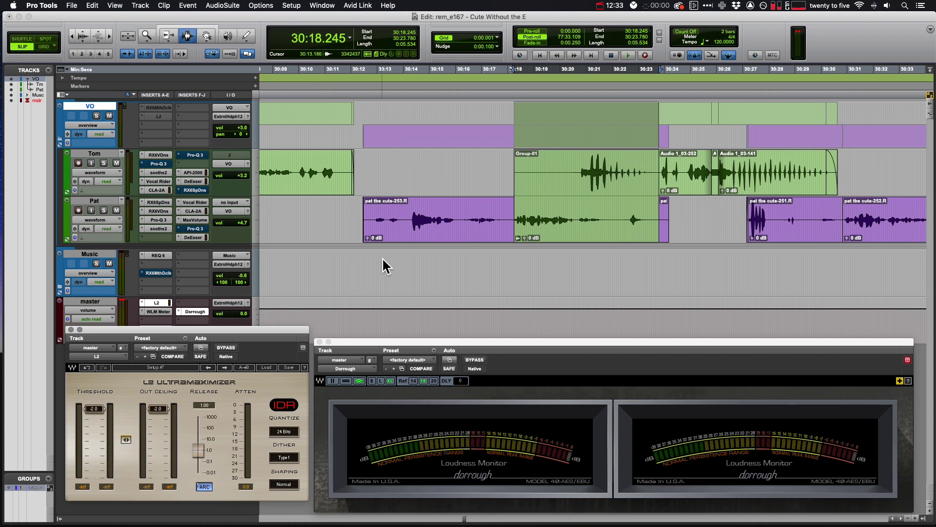
click(383, 259)
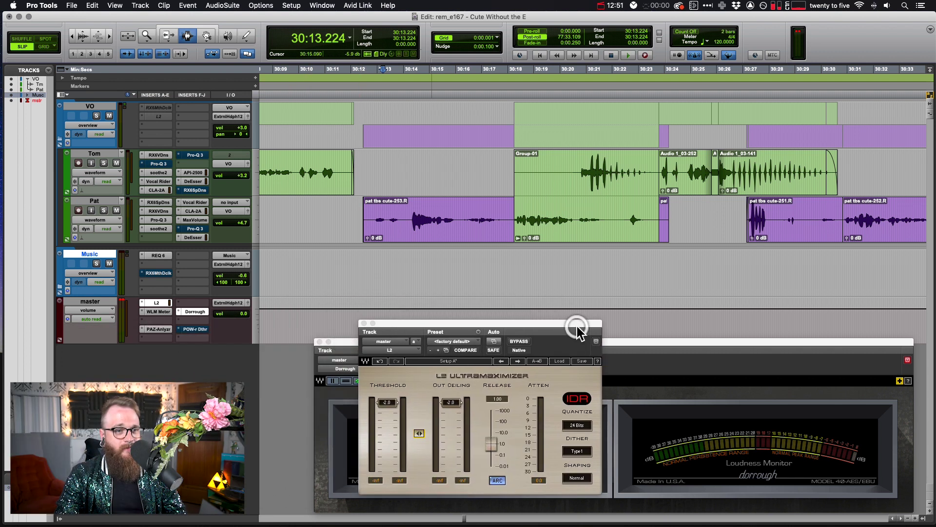
drag(577, 327, 559, 327)
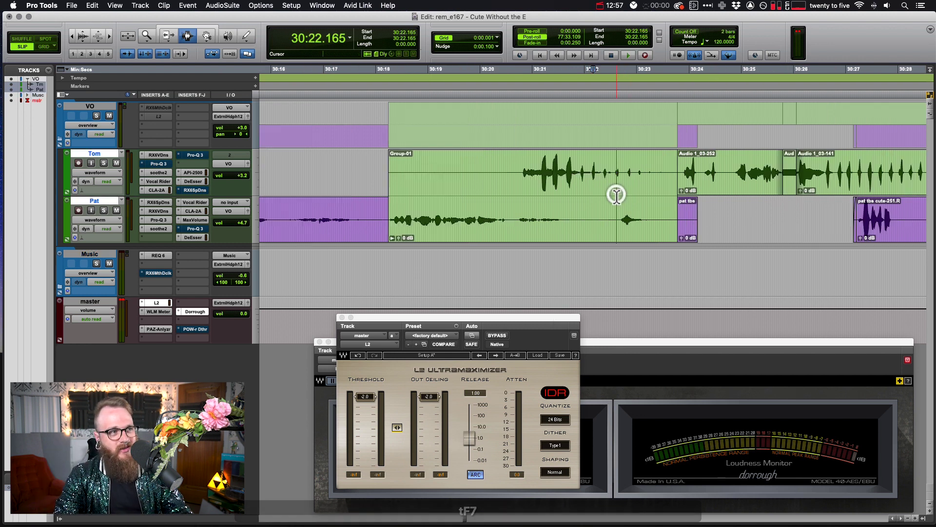
Suspend all track groups and place the edit cursor within Group-01 on the Tom track only.
key(t)
key(F7)
key(super+shift+g)
key(F7)
key(F7)
key(F2)
key(F2)
key(F7)
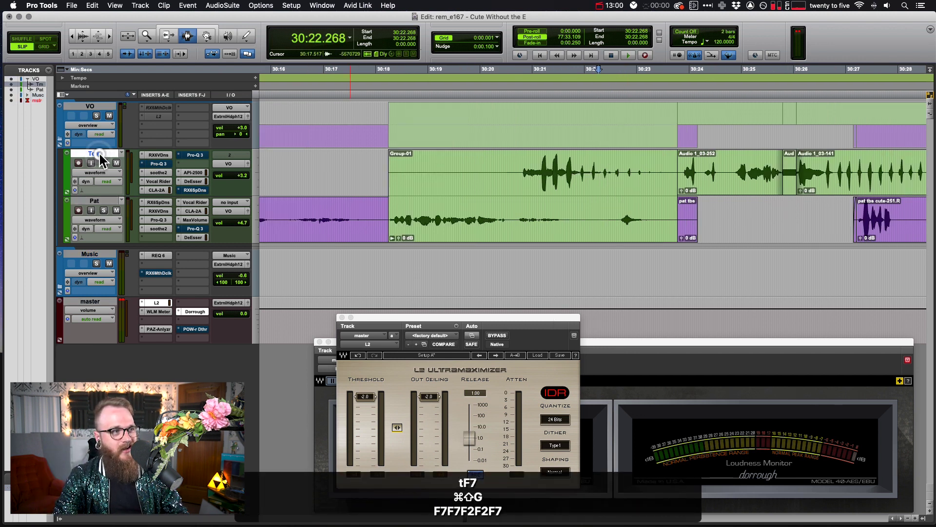
Duplicate the Tom track twice, leaving out its active playlist.
right_click(98, 152)
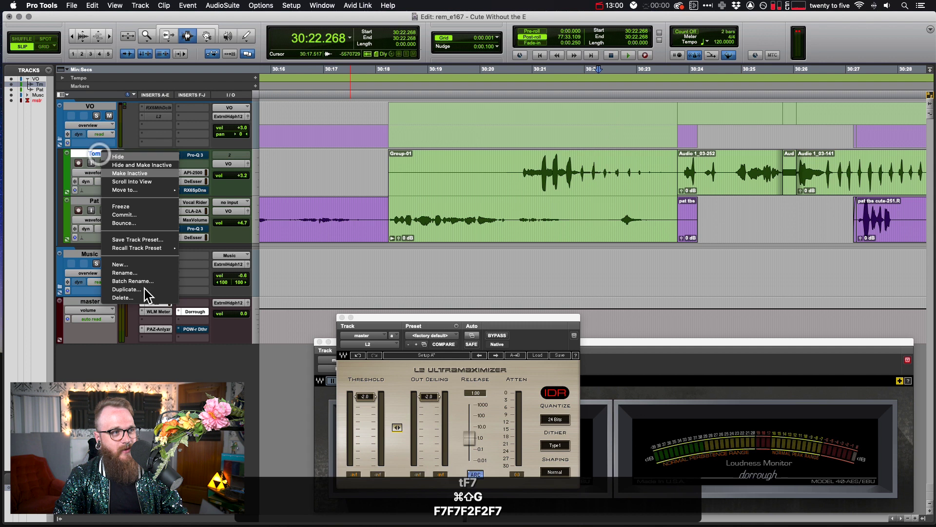
click(127, 290)
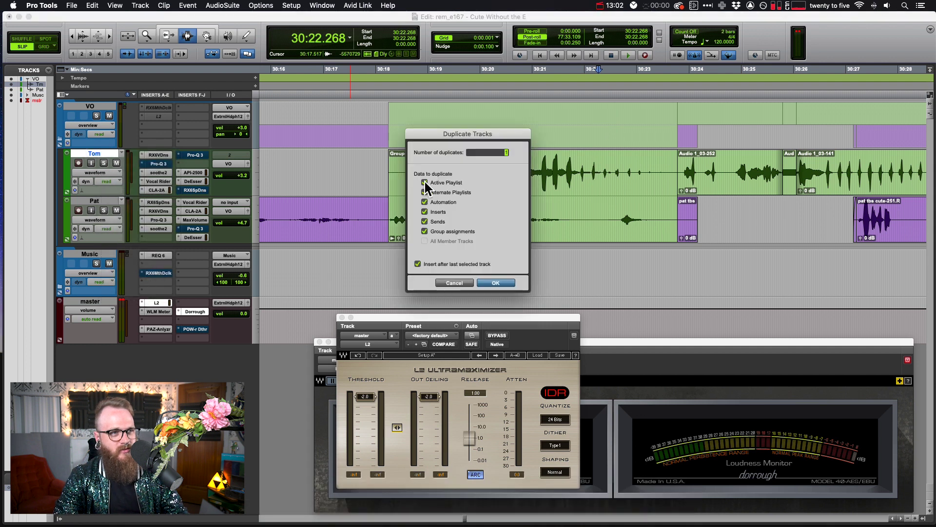
click(425, 182)
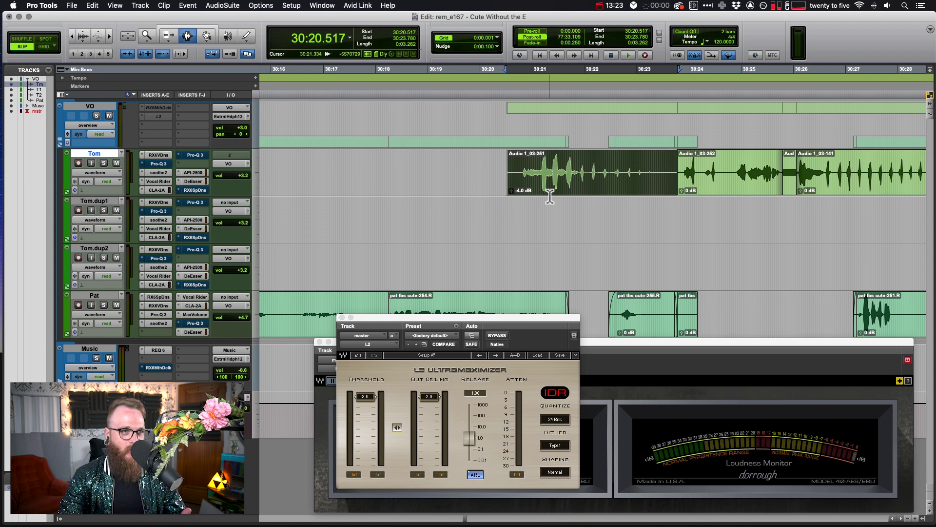
Mark out the matching time range on the Tom.dup1 track and reselect the Audio 1_03-251 clip on Tom.
click(570, 184)
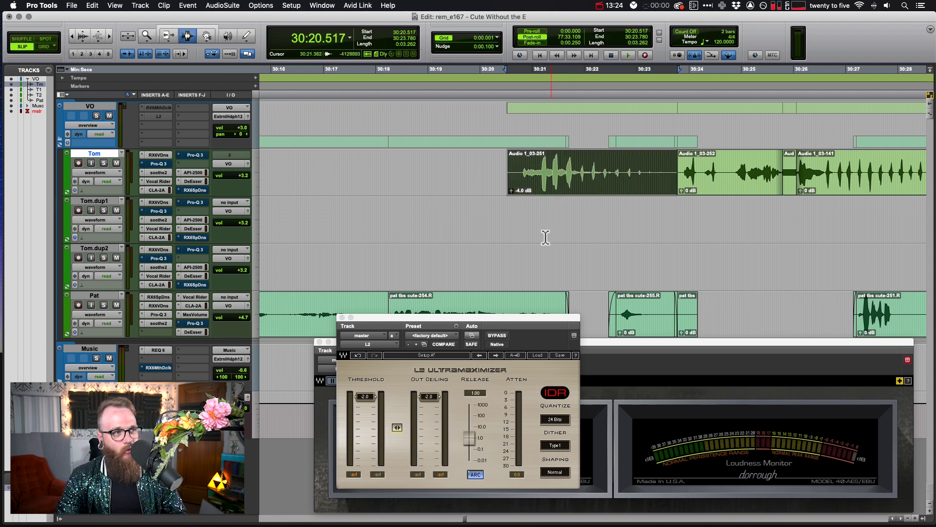
click(545, 237)
drag(510, 209, 673, 203)
click(598, 223)
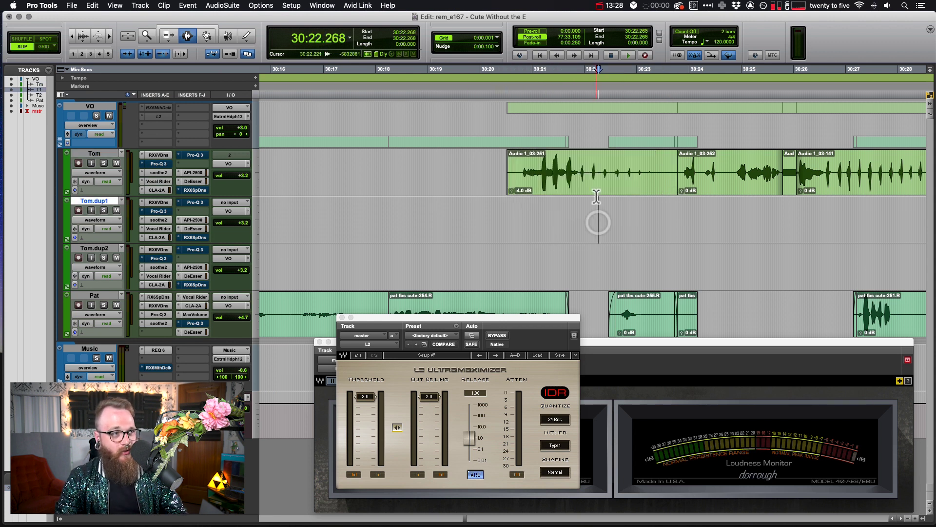
click(596, 195)
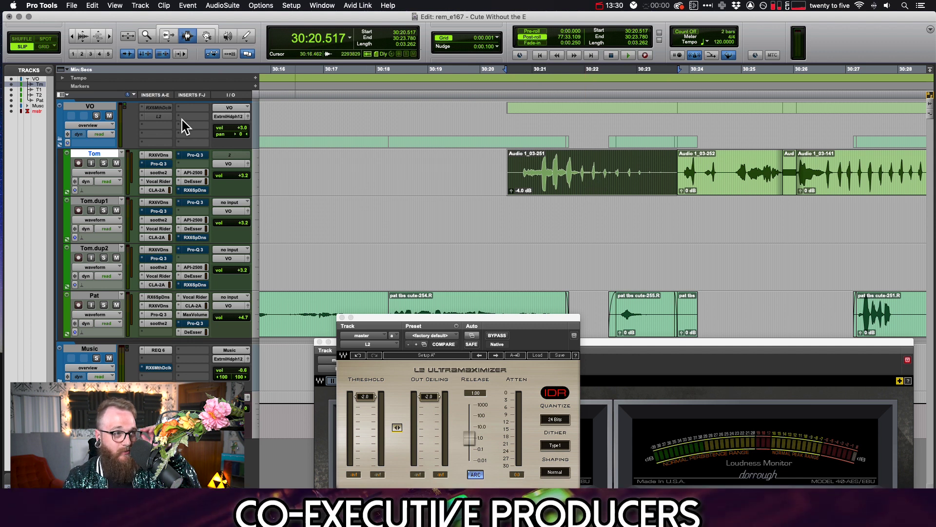
Route the Tom track's output to Bus 5 and set the inputs of Tom.dup1 and Tom.dup2 to Bus 5.
click(220, 164)
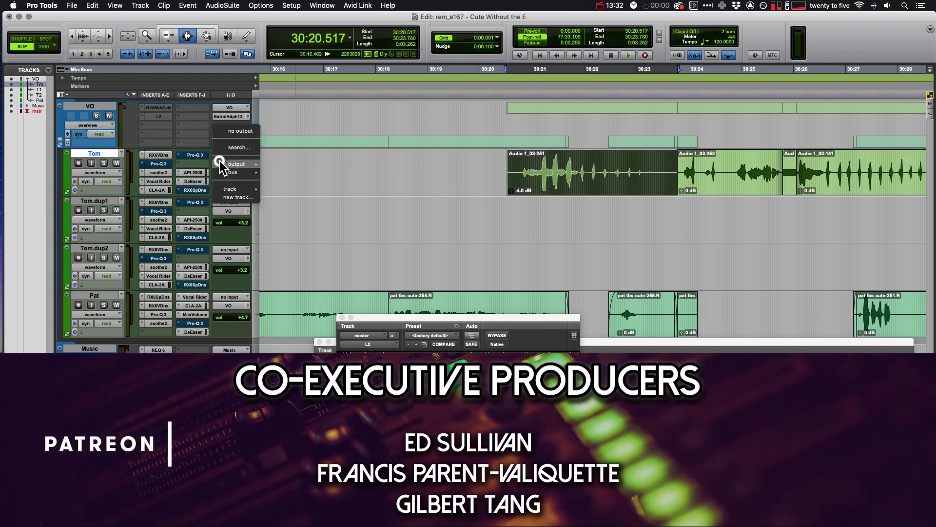
mouse_move(232, 172)
click(285, 180)
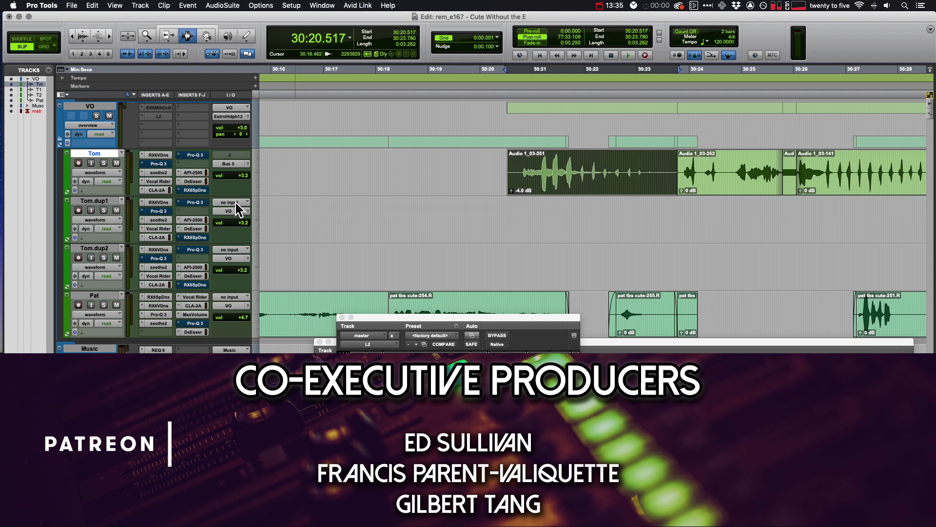
click(235, 203)
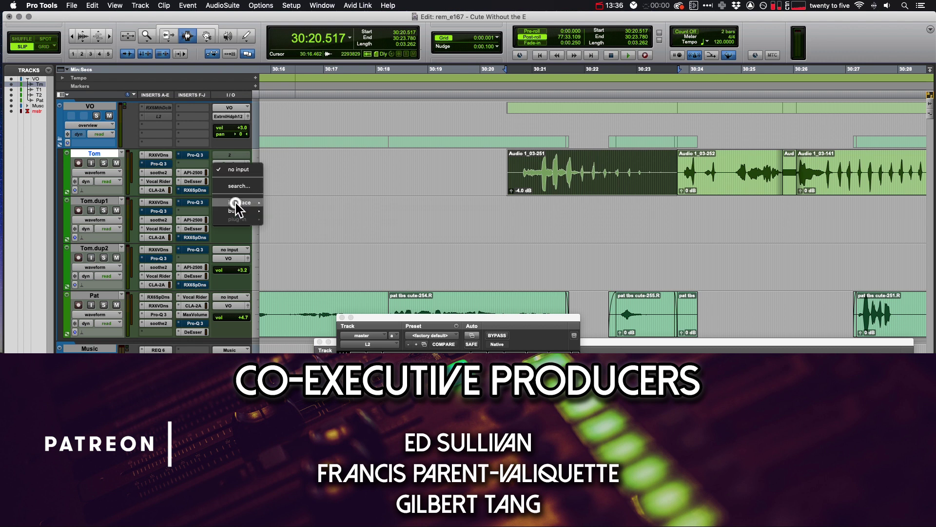
mouse_move(237, 210)
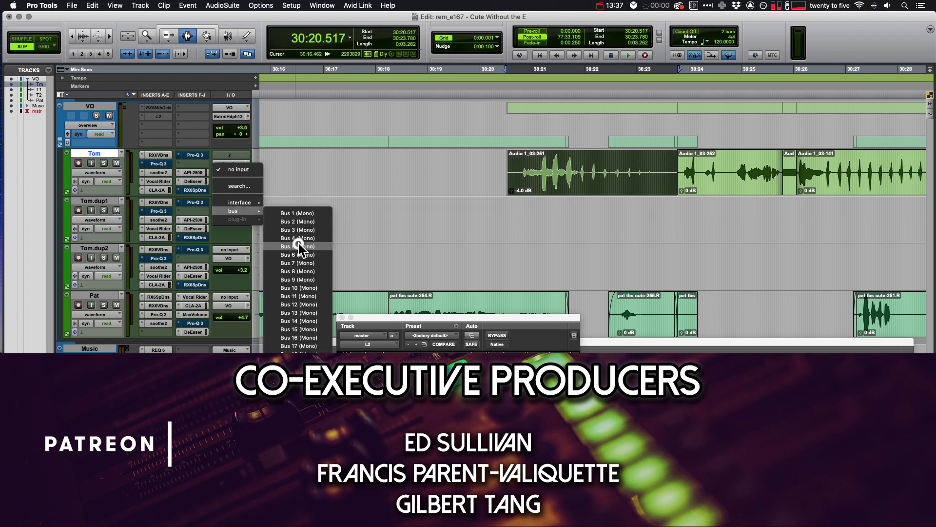
click(303, 241)
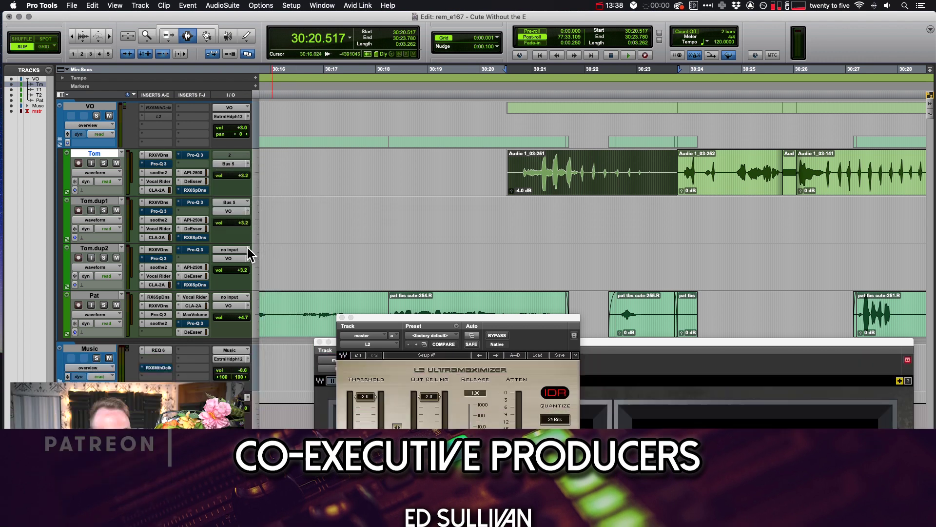
click(239, 249)
mouse_move(244, 259)
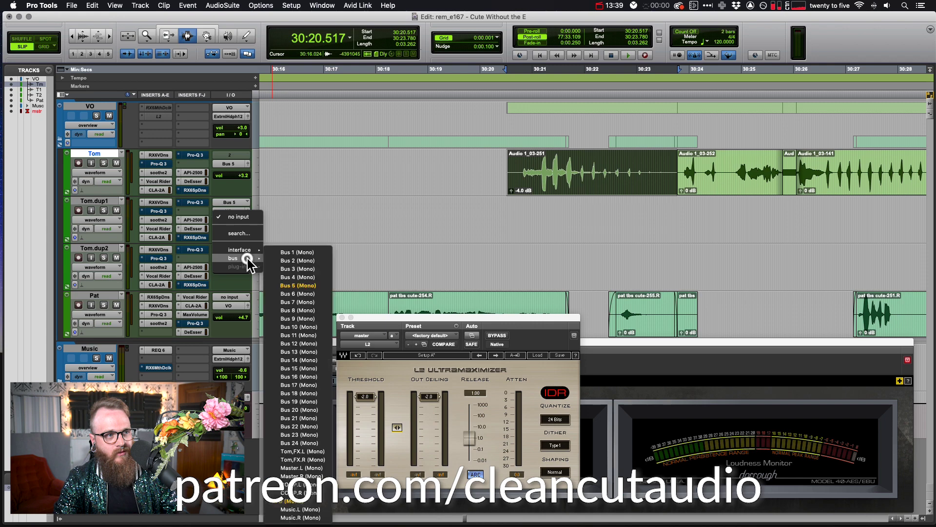
click(307, 285)
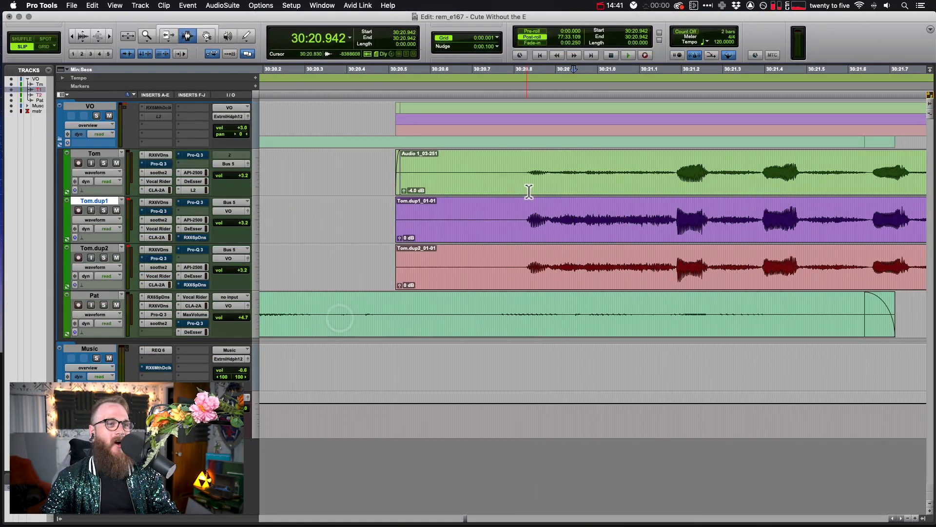
Select the Audio 1_03-251 clip and the recorded clips on Tom.dup1 and Tom.dup2 in turn to compare their waveforms.
key(F2)
double_click(529, 191)
key(F7)
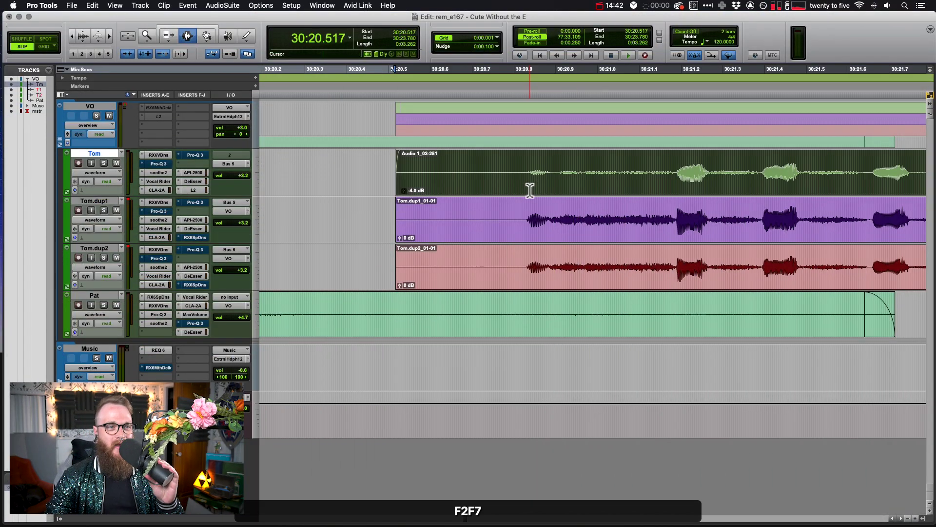
double_click(566, 215)
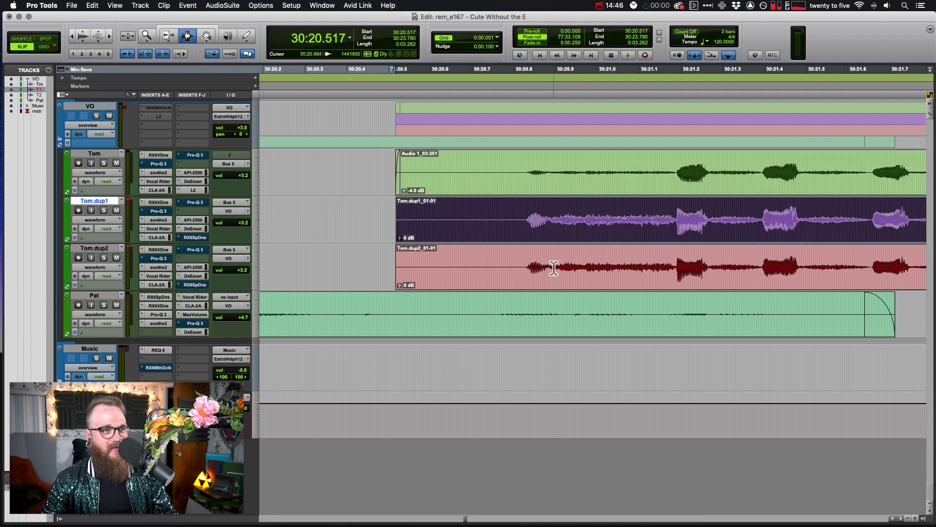
double_click(553, 265)
Examine the recorded waveforms by highlighting the lead-in on Tom.dup1 and Tom.dup2, plus the first and third loud peaks on Tom.dup2.
scroll(549, 266, right, 4)
key(F7)
key(F7)
click(536, 255)
key(F7)
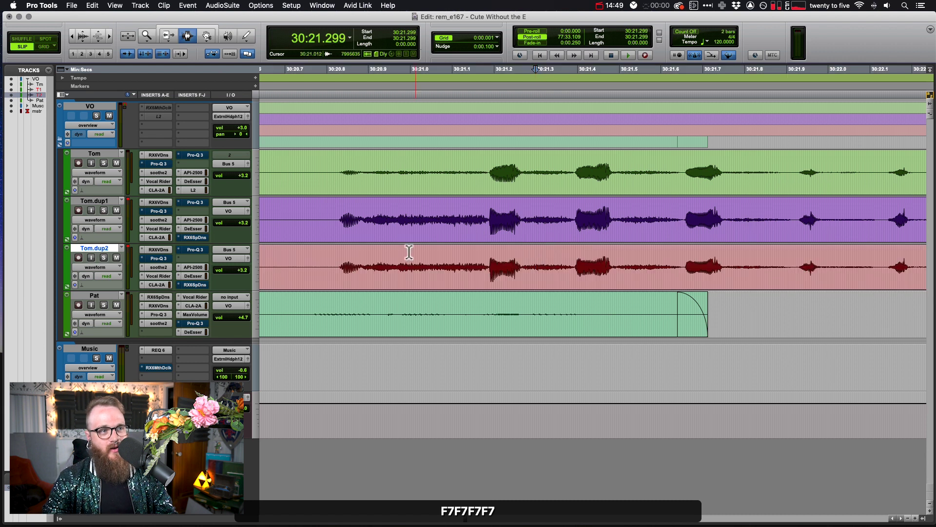
key(F7)
drag(490, 266, 341, 218)
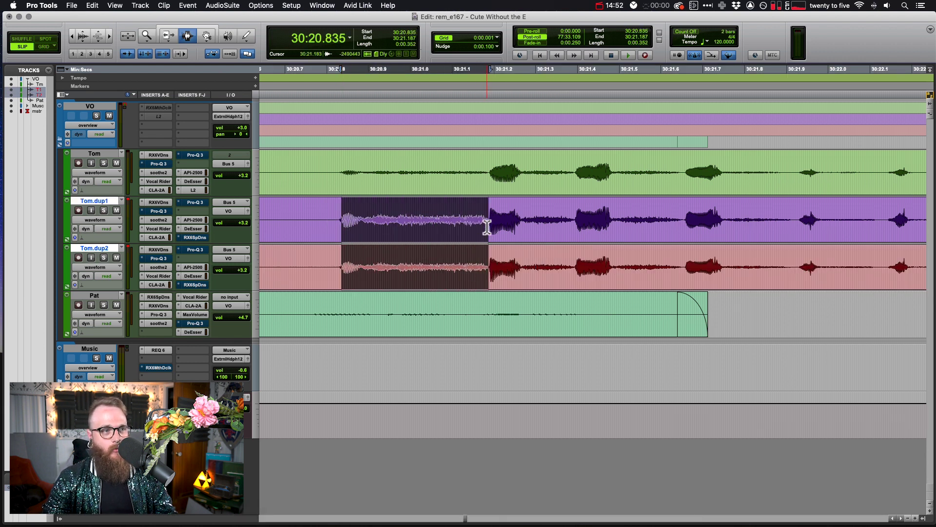
drag(489, 268, 524, 272)
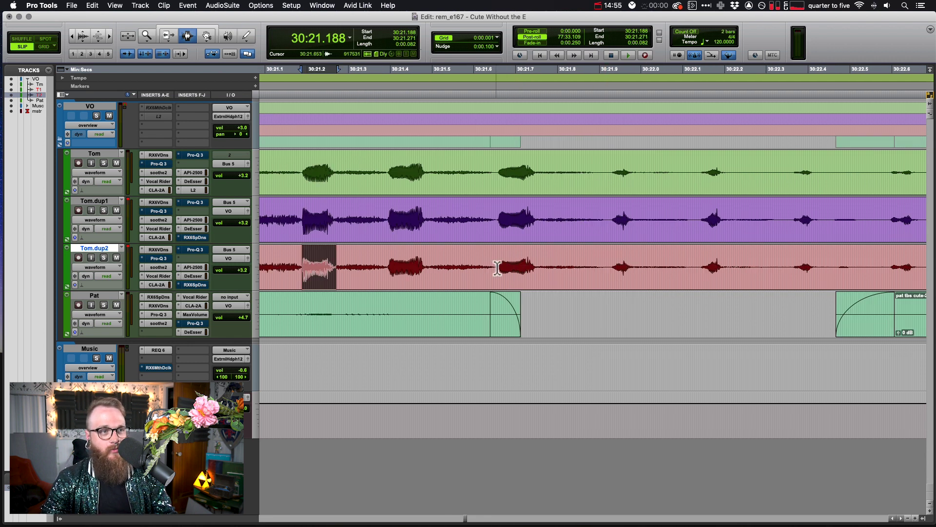
drag(498, 267, 550, 266)
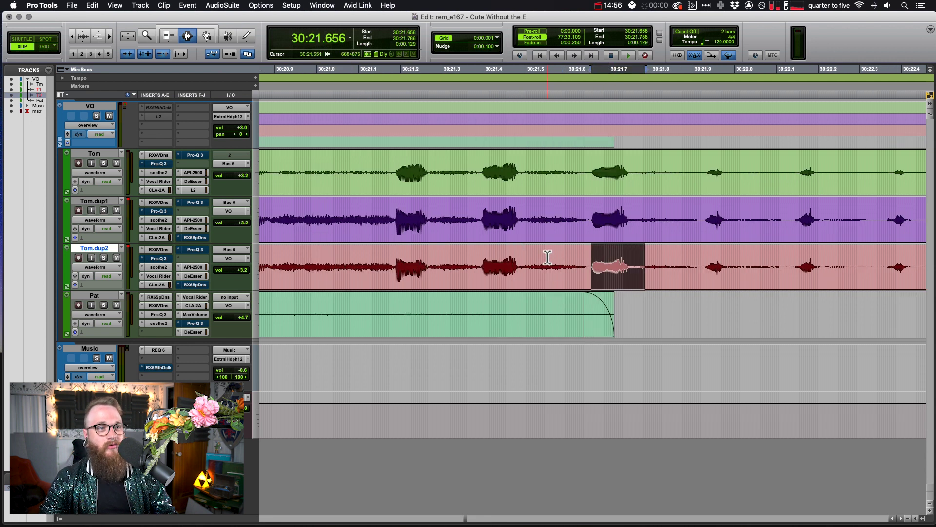
Overlay the Tom.dup2 clip on the Tom.dup1 clip to compare their waveforms, and return it to its own track.
key(F7)
key(F7)
key(super+4)
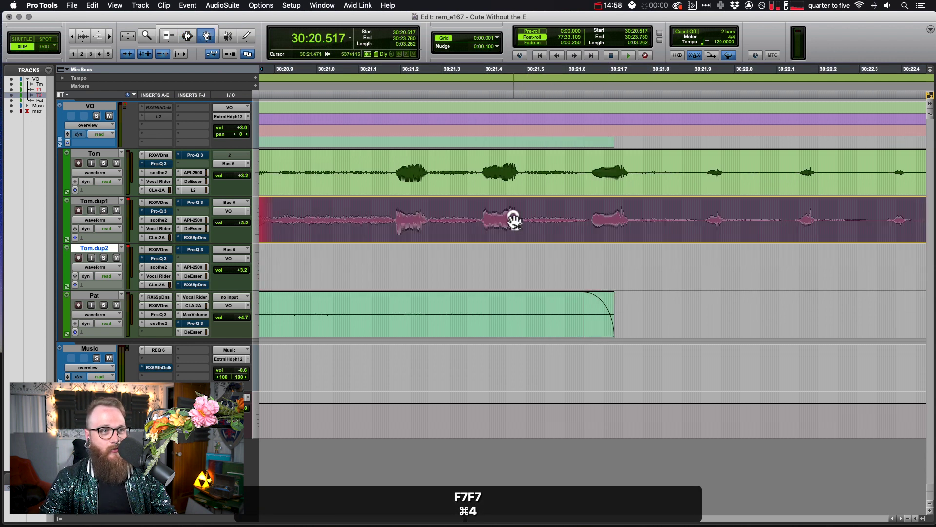
drag(512, 217, 619, 211)
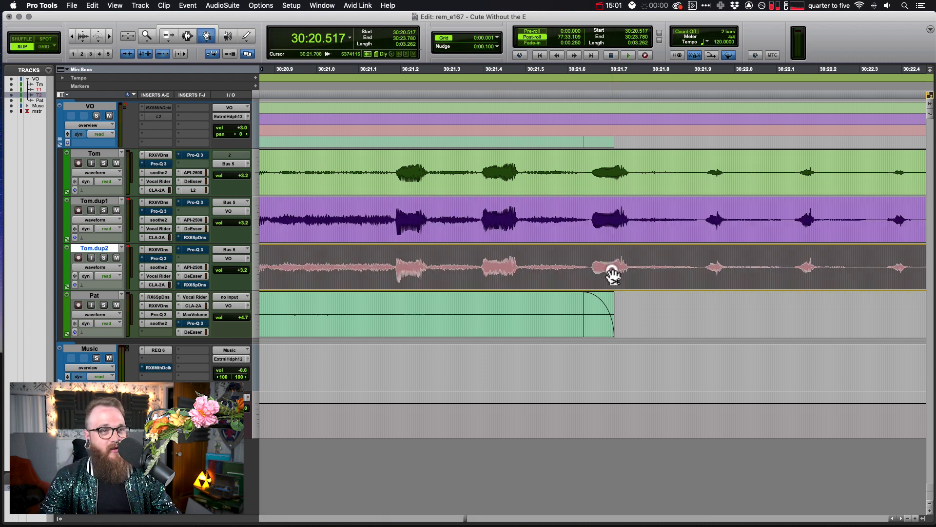
key(F7)
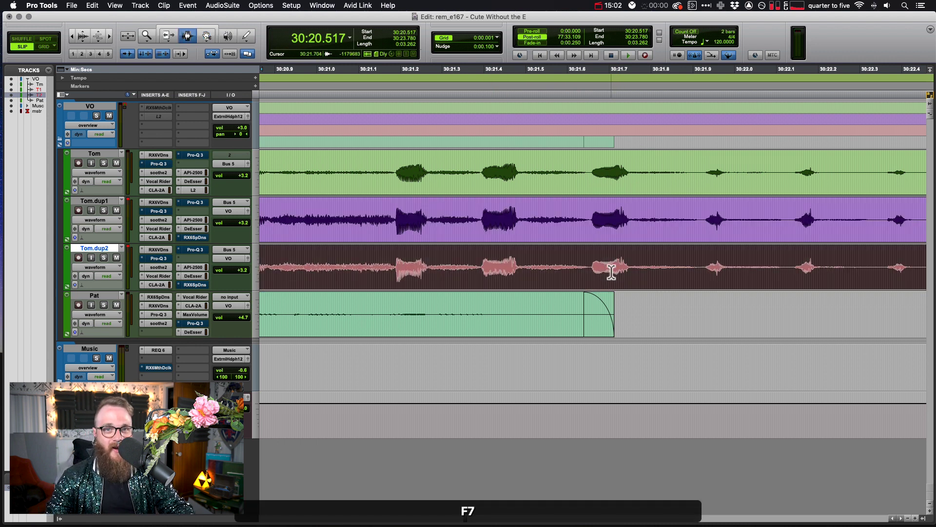
Extend the end of the Audio 1_03-180 clip on the Tom track over the separate clips that follow it.
key(r)
key(r)
key(r)
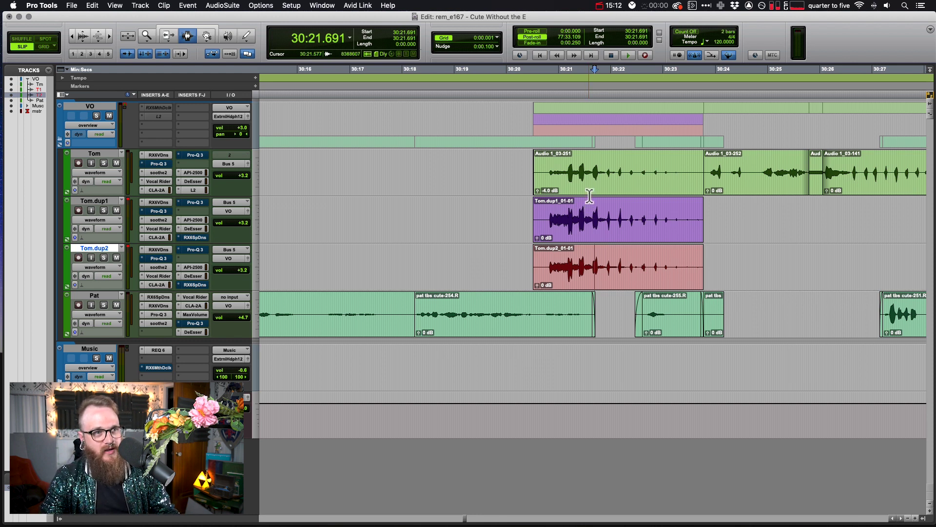
key(F7)
key(F7)
key(r)
key(r)
key(cmd+4)
key(cmd+2)
key(F2)
key(F2)
drag(456, 172, 746, 141)
key(F7)
Separate the long Tom clip at 29:57.488 and select the portion after the split.
drag(580, 171, 617, 174)
scroll(576, 173, left, 3)
drag(561, 173, 268, 180)
click(353, 171)
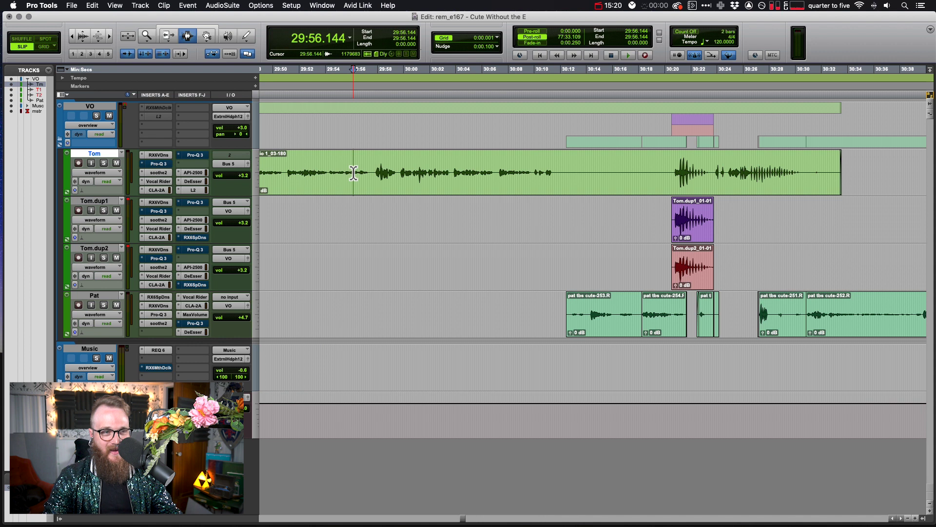
click(372, 171)
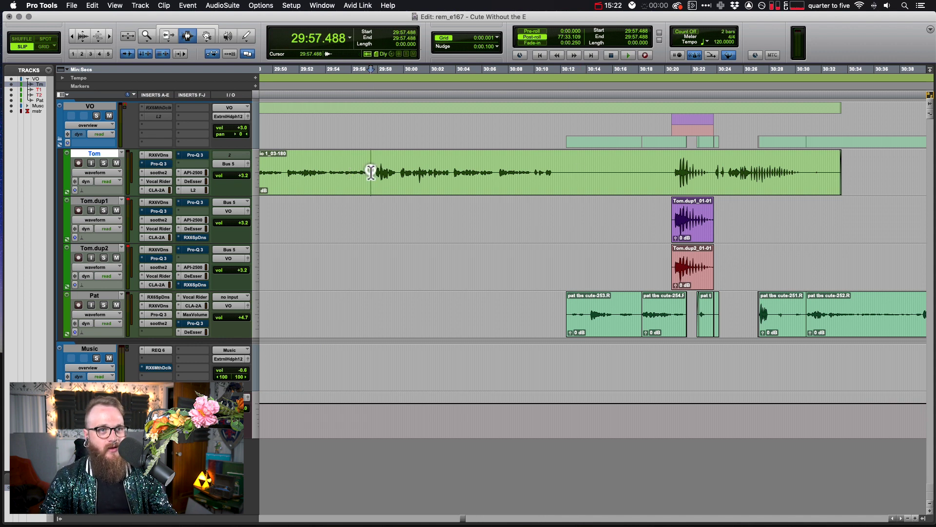
key(b)
click(451, 173)
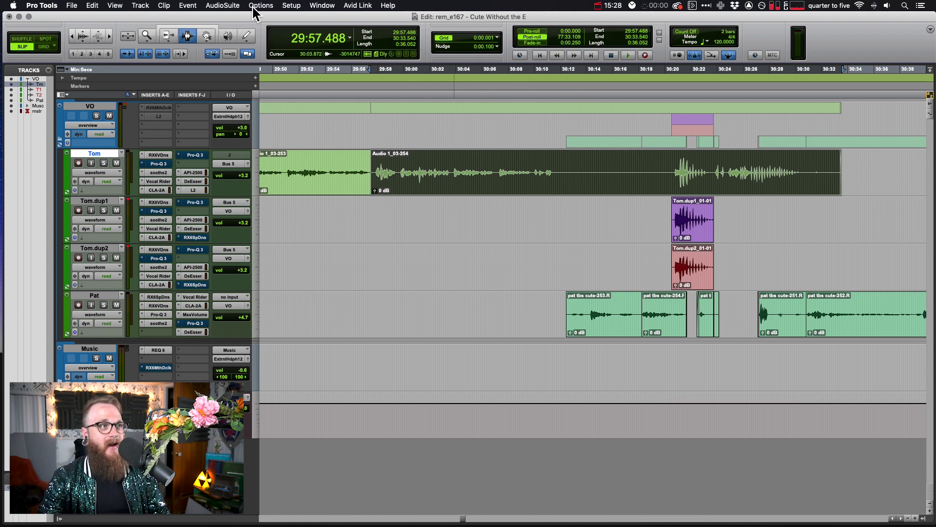
Normalize the selected second part of the Tom recording to a peak level of -2 dB with AudioSuite Normalize.
click(222, 6)
mouse_move(266, 128)
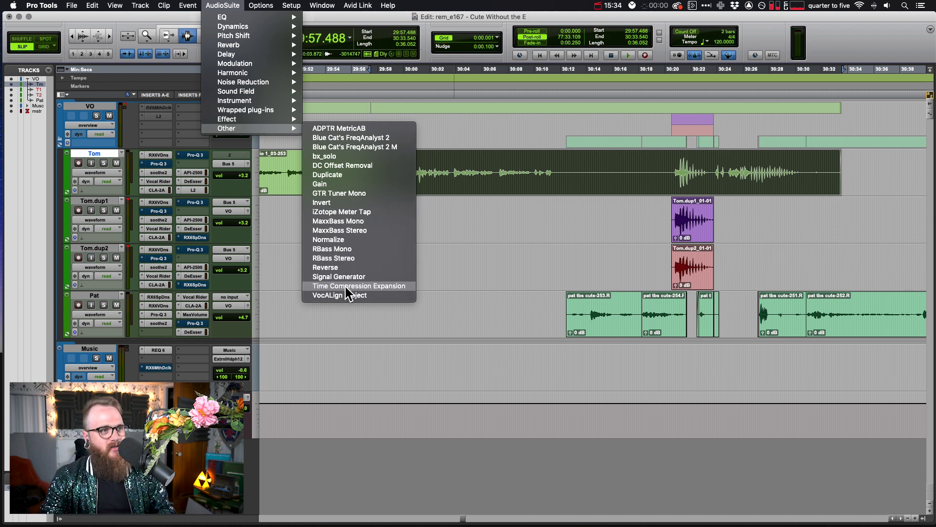
click(338, 240)
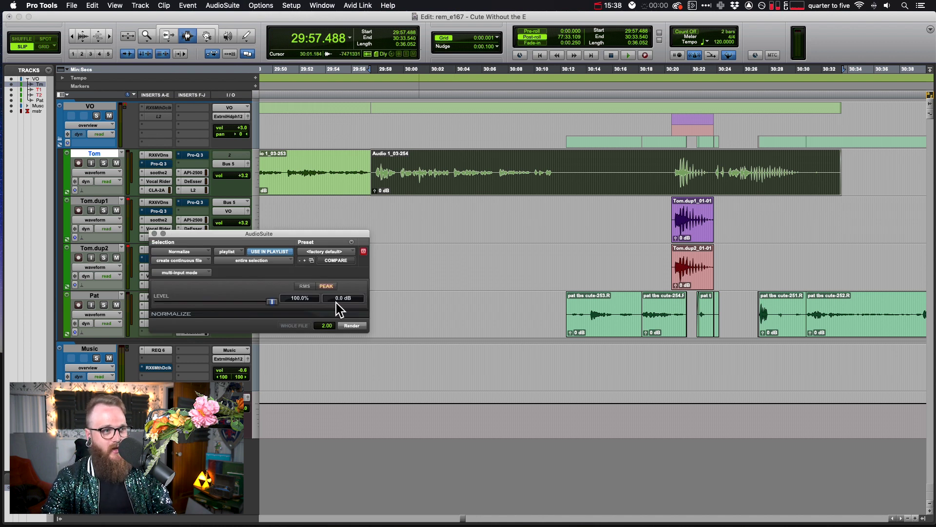
click(337, 298)
text(-)
text(2)
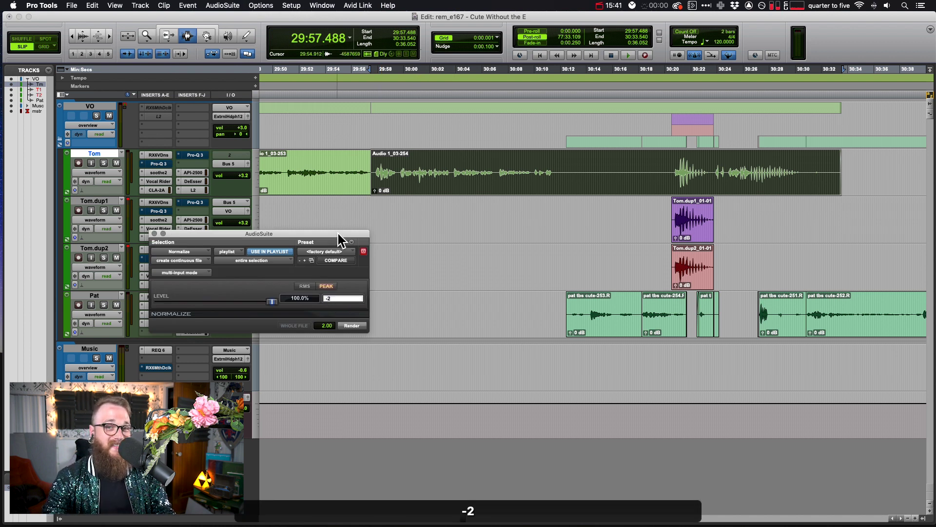
drag(338, 235, 338, 236)
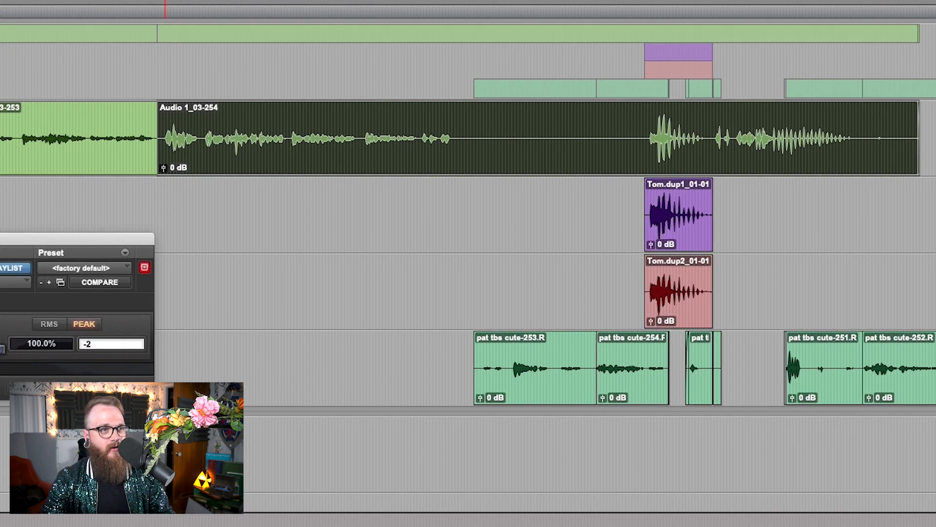
click(133, 381)
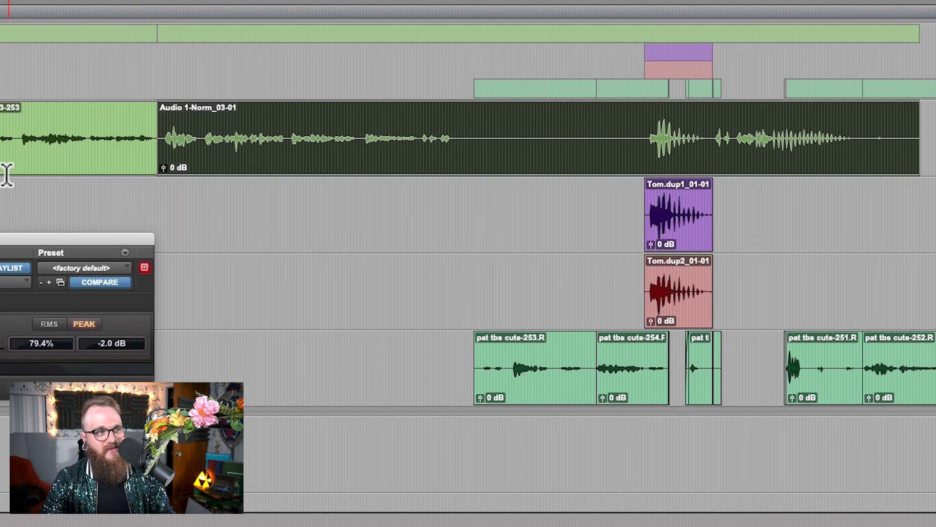
Undo the normalization of the Tom clip and copy the original clip onto Tom.dup1 at the same time position.
drag(1, 175, 4, 299)
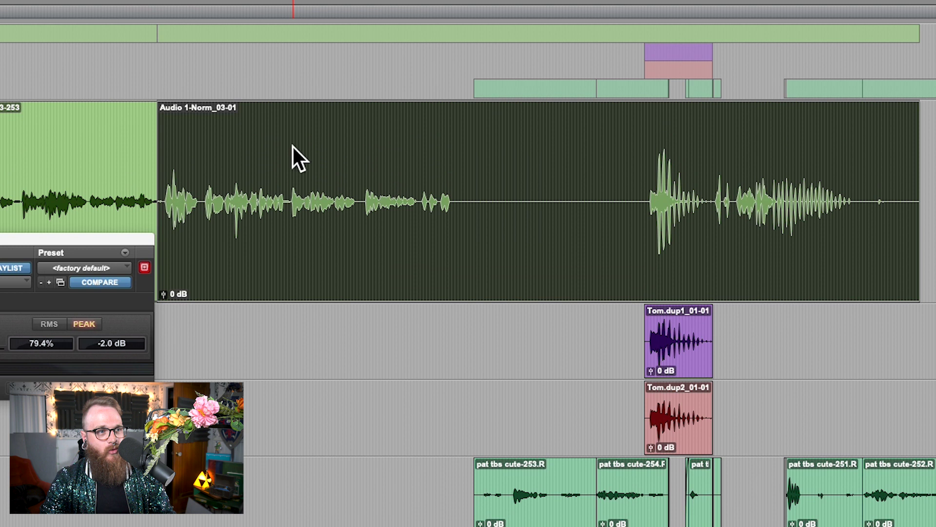
click(317, 225)
click(263, 294)
drag(264, 291, 260, 319)
drag(97, 239, 344, 427)
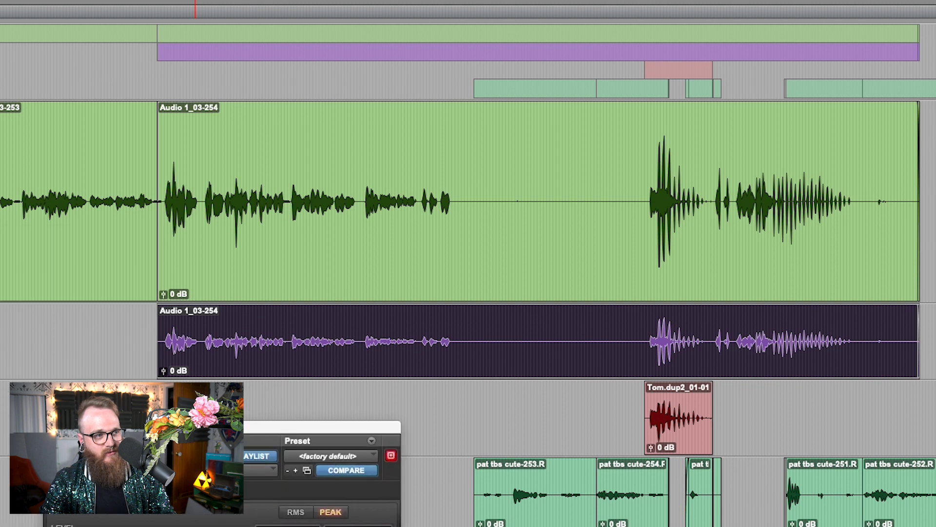
Enlarge the Tom.dup1 track to the height of the Tom track and increase the waveform display amplitude.
key(ctrl+Up)
key(ctrl+Up)
key(ctrl+Up)
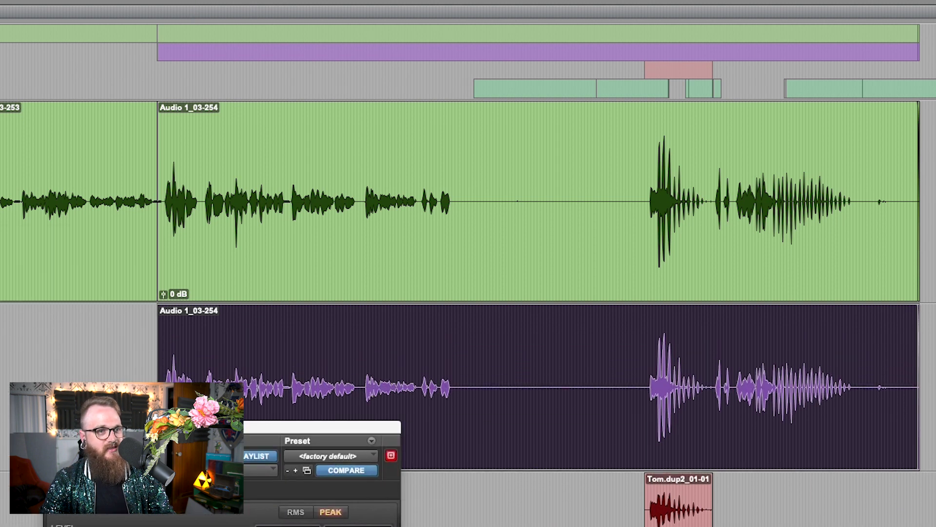
drag(244, 432, 7, 443)
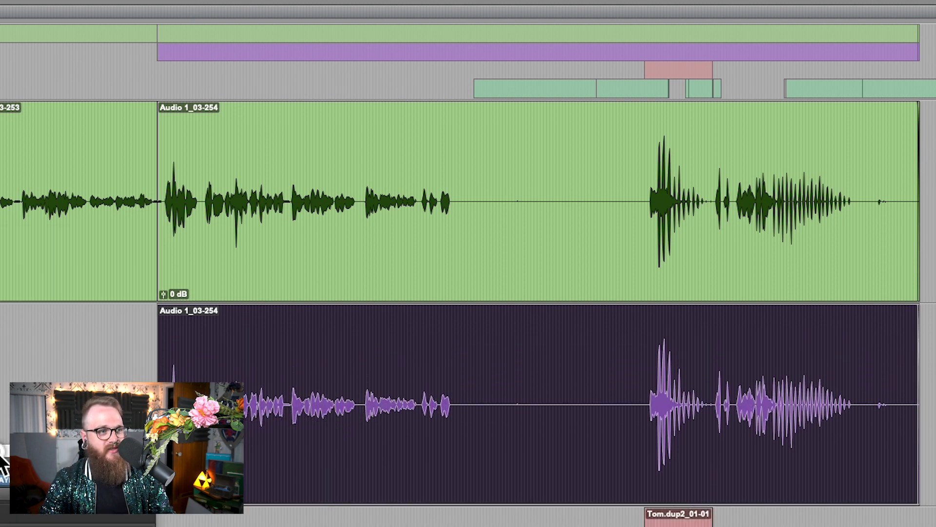
key(ctrl+alt+bracketright)
key(ctrl+alt+bracketright)
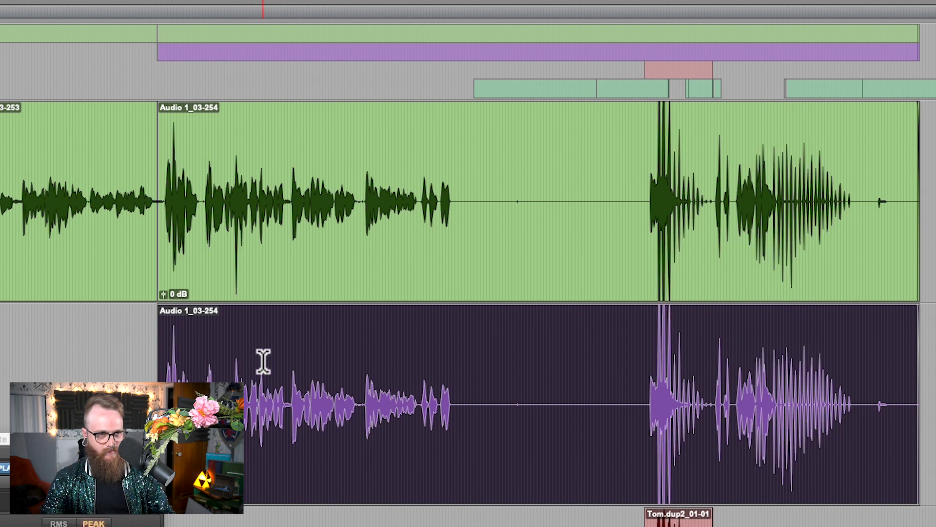
Normalize the Audio 1_03-254 clip on the Tom track to a -2 dB peak, keeping the Tom.dup1 copy unprocessed.
click(461, 250)
key(space)
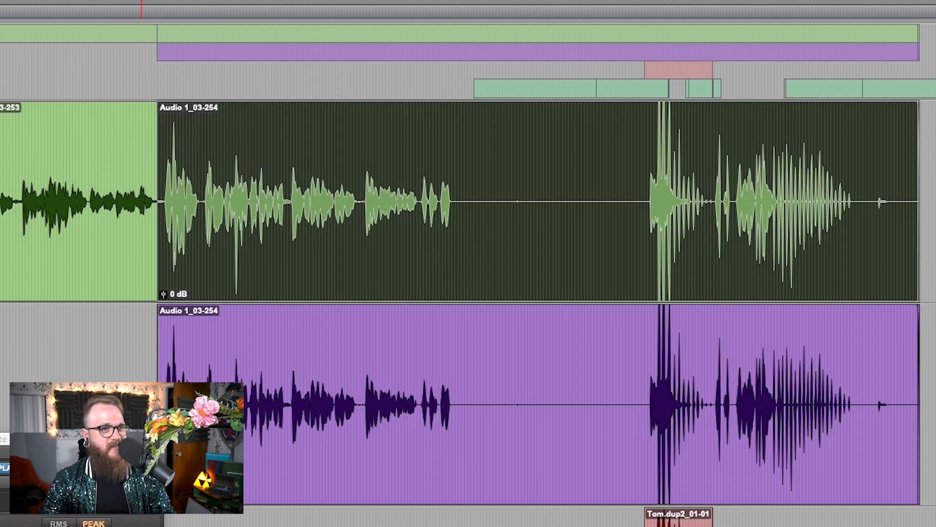
click(558, 276)
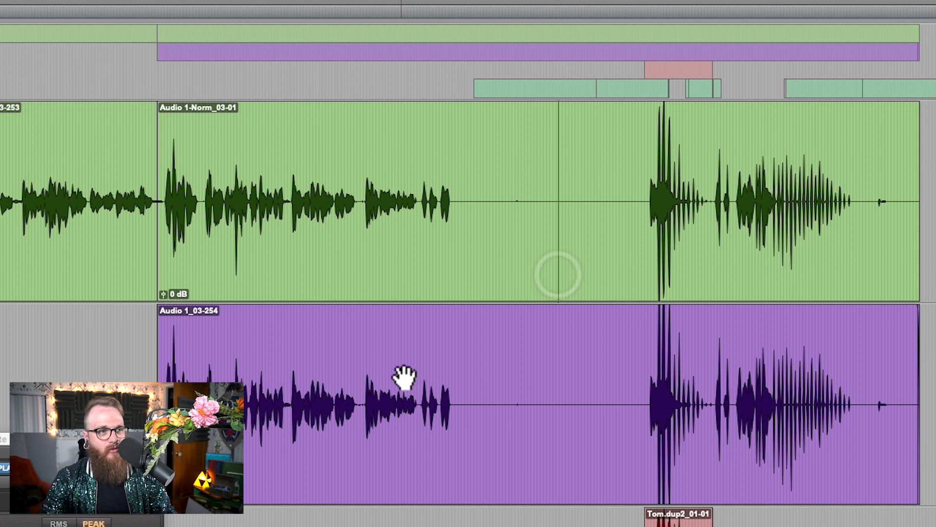
Overlay the normalized Tom clip on the original copy on Tom.dup1 to compare their waveforms up close.
key(ctrl+])
scroll(410, 281, right, 5)
drag(408, 187, 515, 171)
shift+click(383, 192)
click(408, 266)
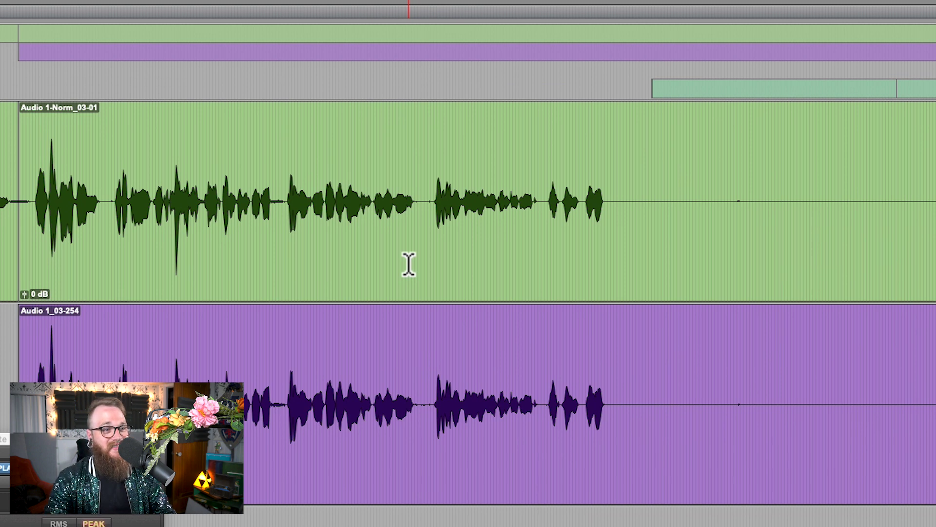
drag(356, 372, 268, 324)
key(ctrl+bracketright)
key(ctrl+bracketright)
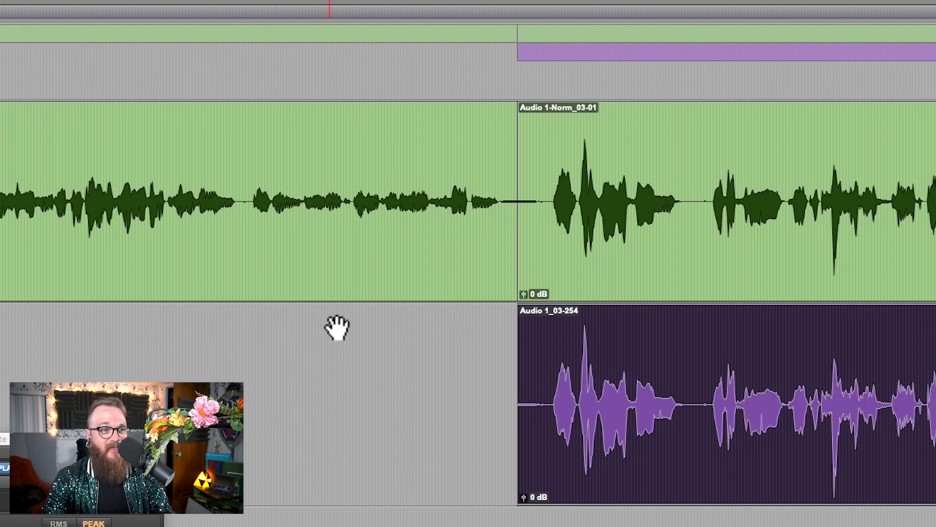
drag(351, 389, 302, 337)
drag(301, 258, 447, 400)
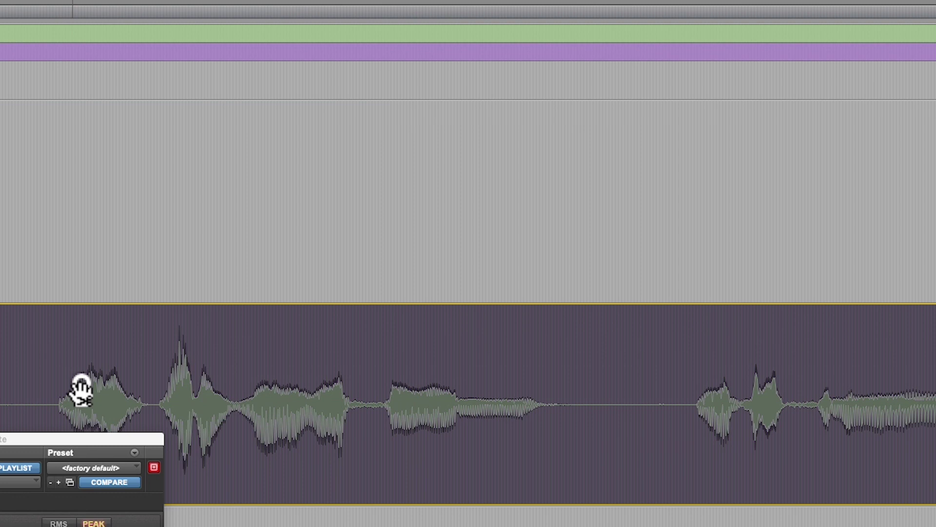